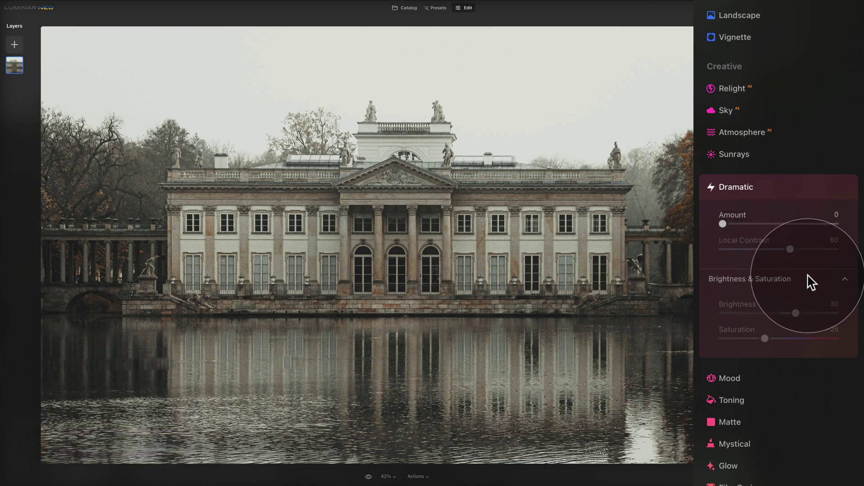
- Compare Dramatic strengths on the palace photo (about 40, 11, 5), finishing at Amount 100
click(846, 280)
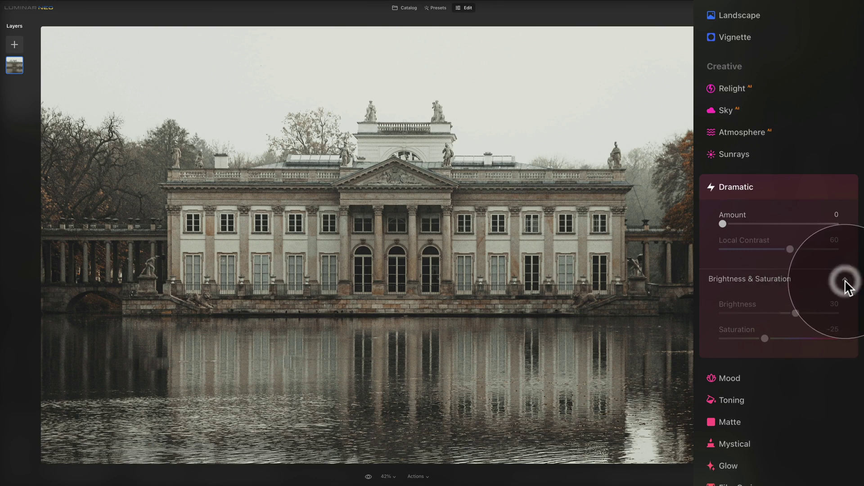
click(723, 222)
drag(723, 220, 824, 221)
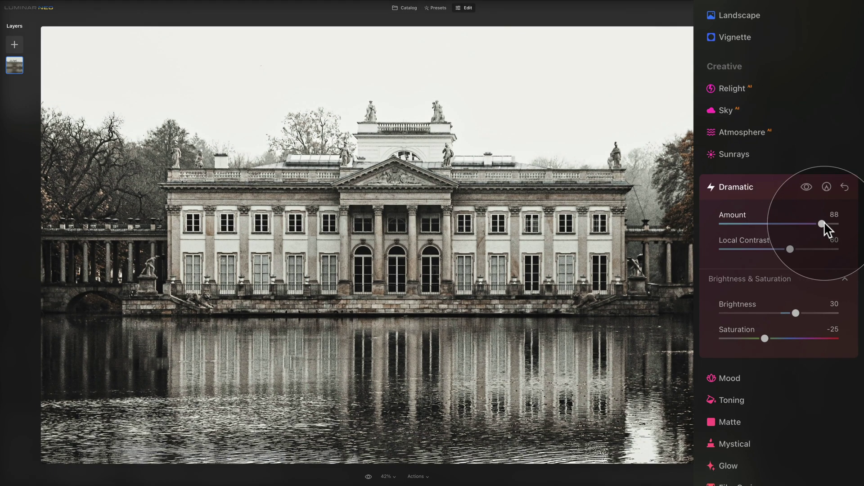
click(734, 223)
drag(732, 223, 724, 223)
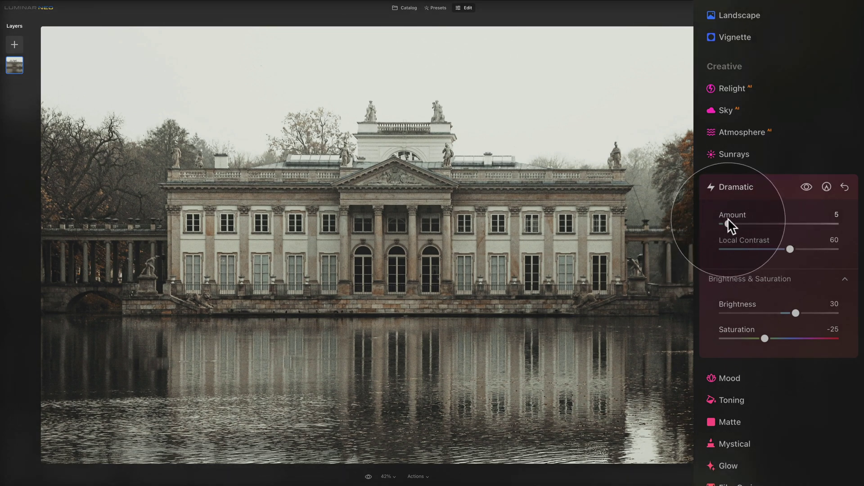
drag(728, 223, 857, 231)
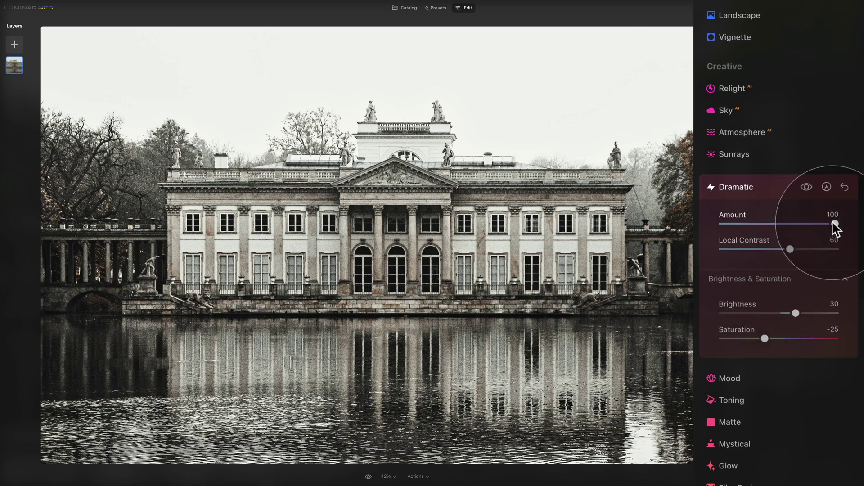
drag(835, 224, 723, 224)
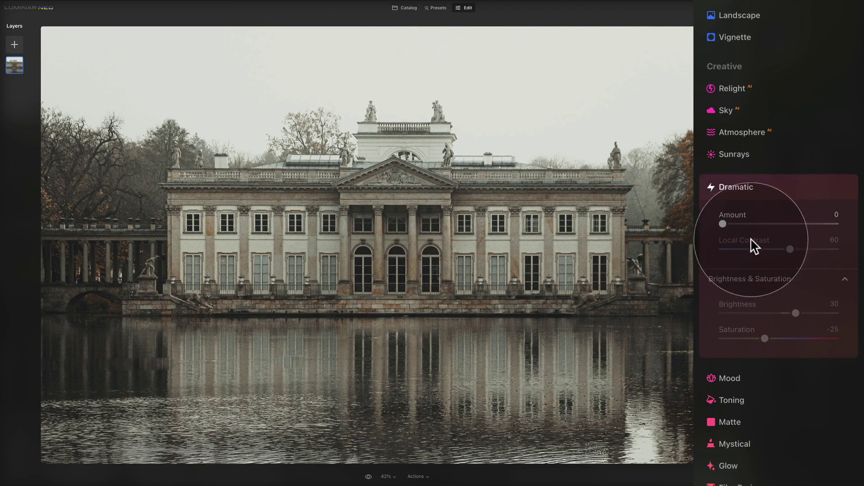
drag(722, 221, 835, 224)
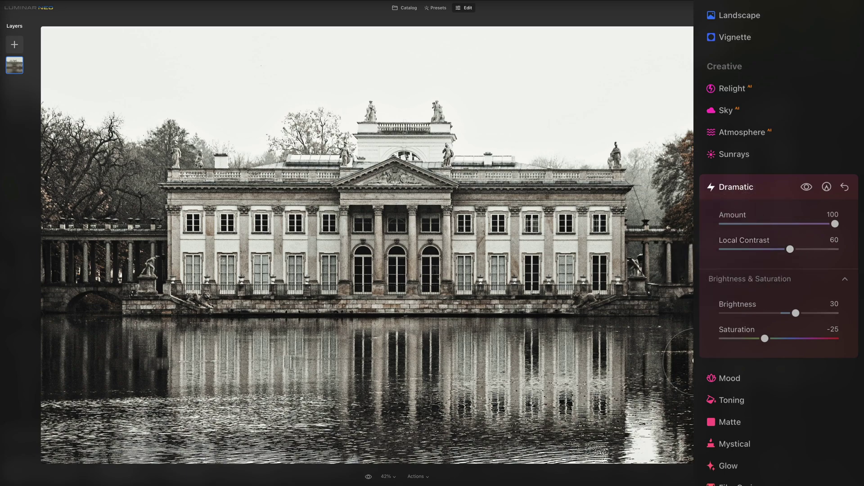
- Zoom the palace photo to 100% and pan across the left wing and facade
click(391, 477)
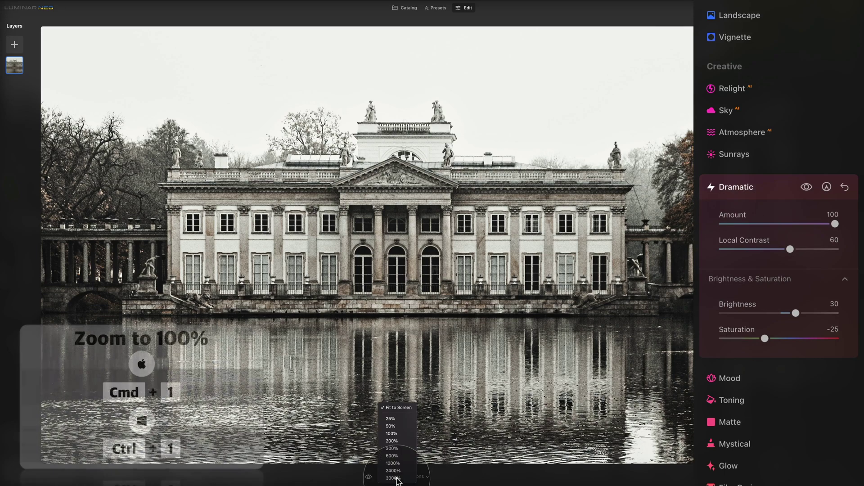
click(399, 434)
drag(279, 190, 559, 293)
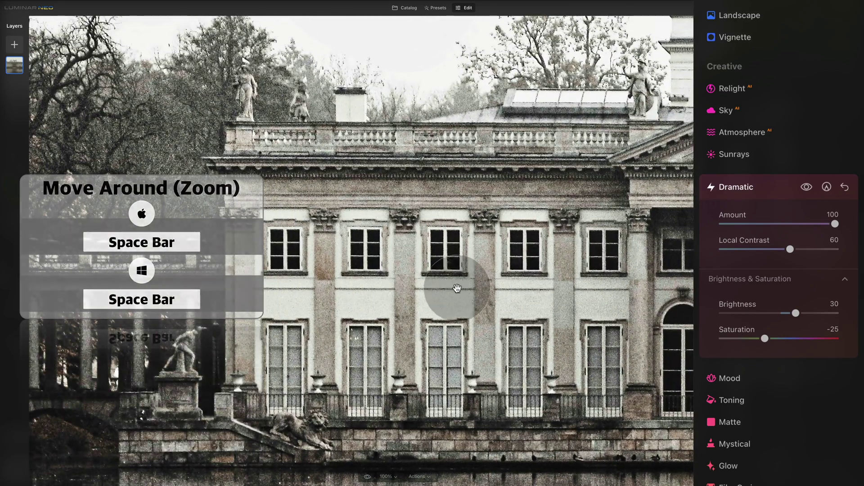
drag(456, 288, 466, 274)
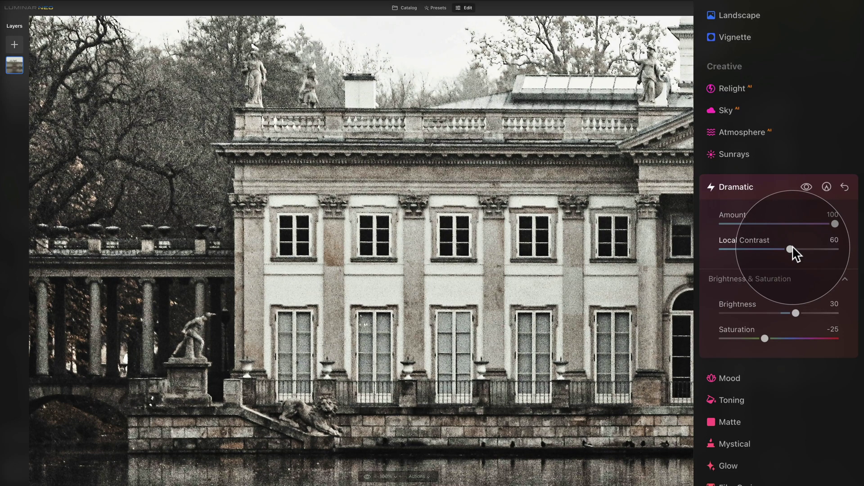
- Compare Dramatic Local Contrast at 100, 60 and 0, ending at 100
drag(791, 248, 849, 257)
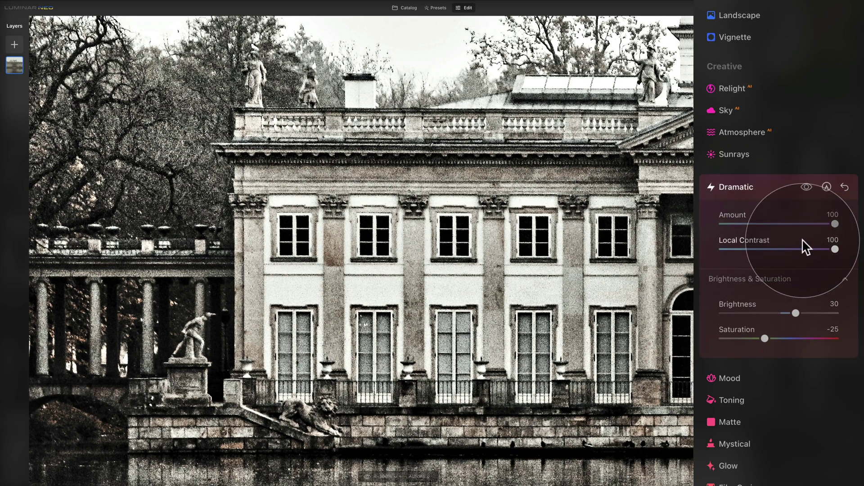
double_click(745, 242)
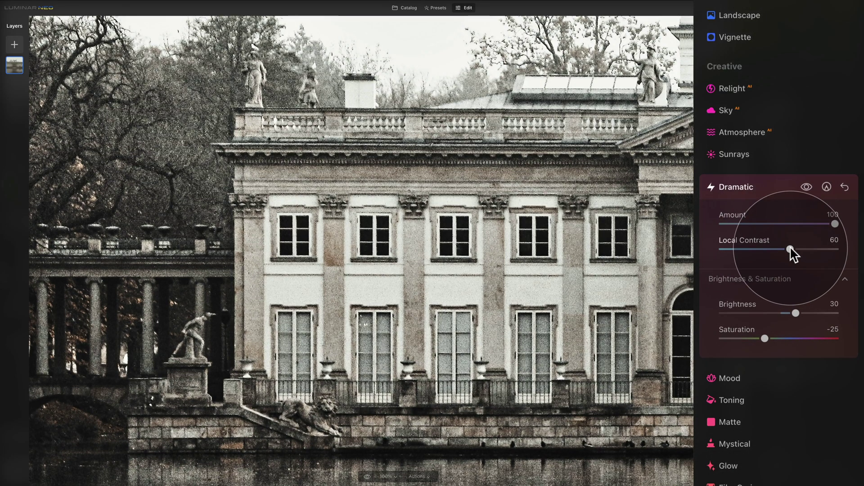
double_click(790, 248)
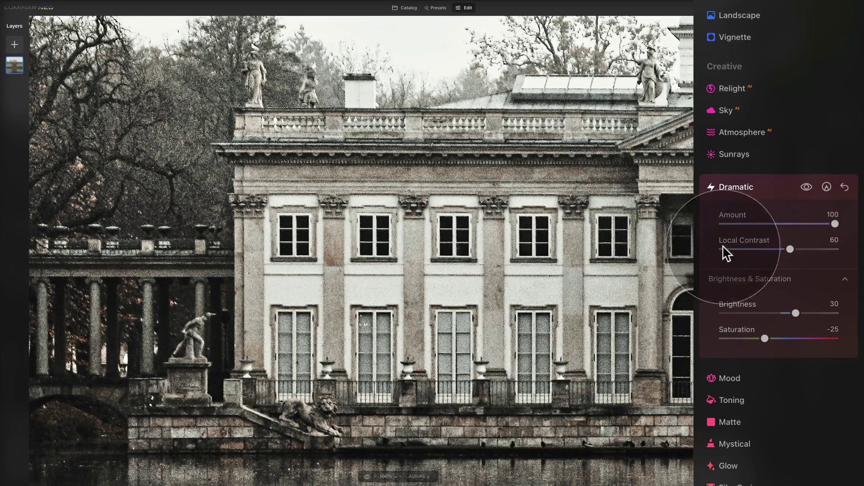
drag(723, 248, 836, 248)
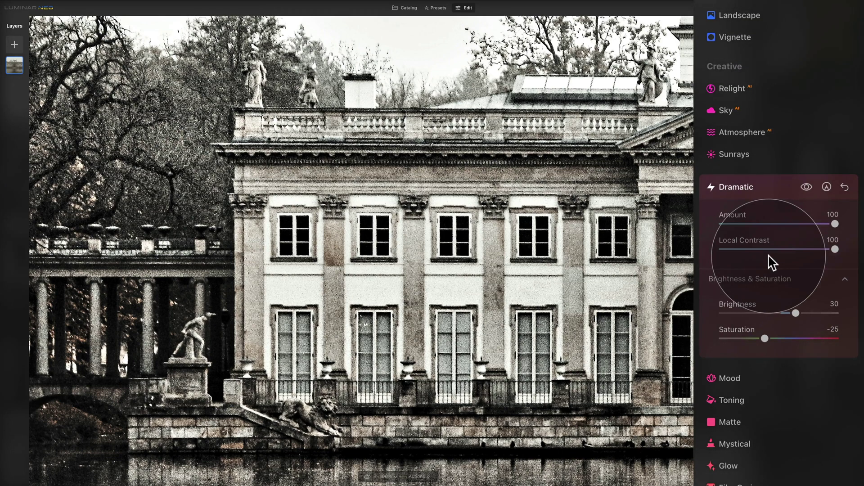
- Reset Local Contrast to 60, try Brightness at 100, then settle Brightness at -100
double_click(741, 240)
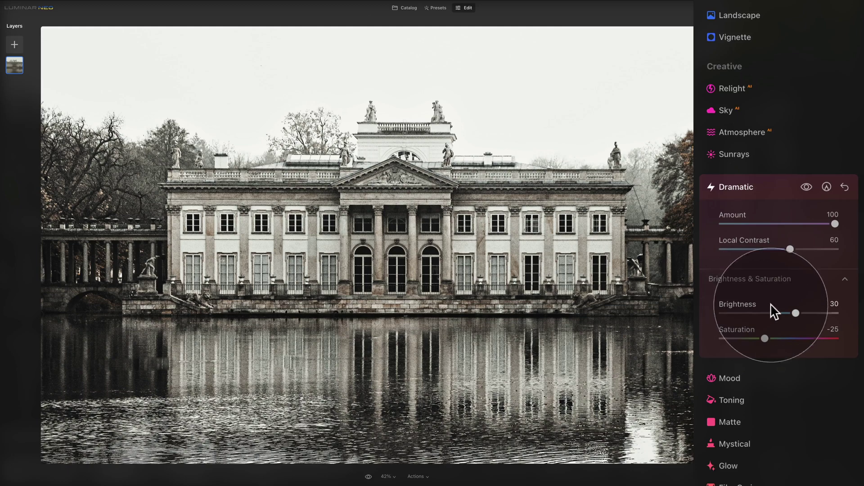
drag(794, 313, 834, 315)
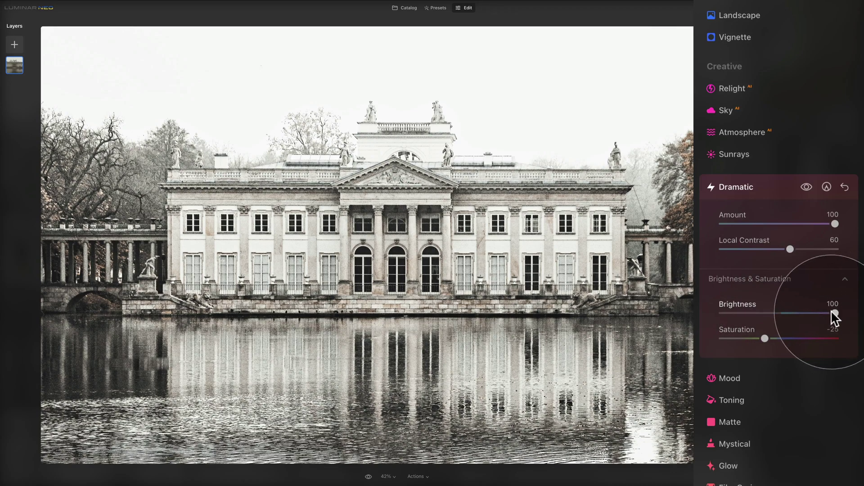
drag(834, 313, 722, 313)
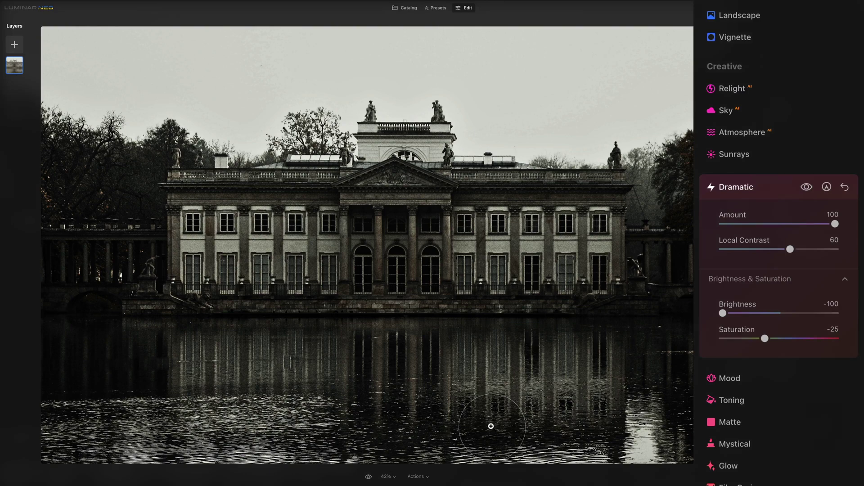
- Reset Brightness to 30, try Saturation at -100 and 100, then reset Saturation to -25 and Amount to 0
double_click(731, 306)
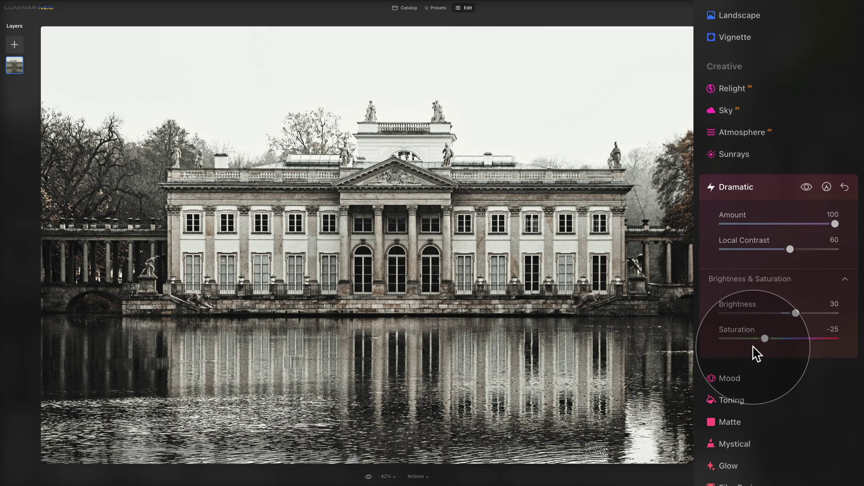
drag(764, 340, 722, 339)
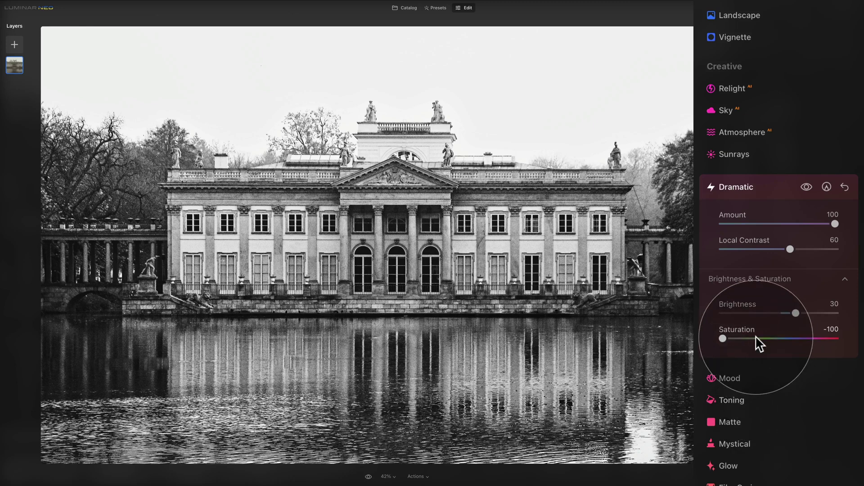
drag(748, 338, 835, 339)
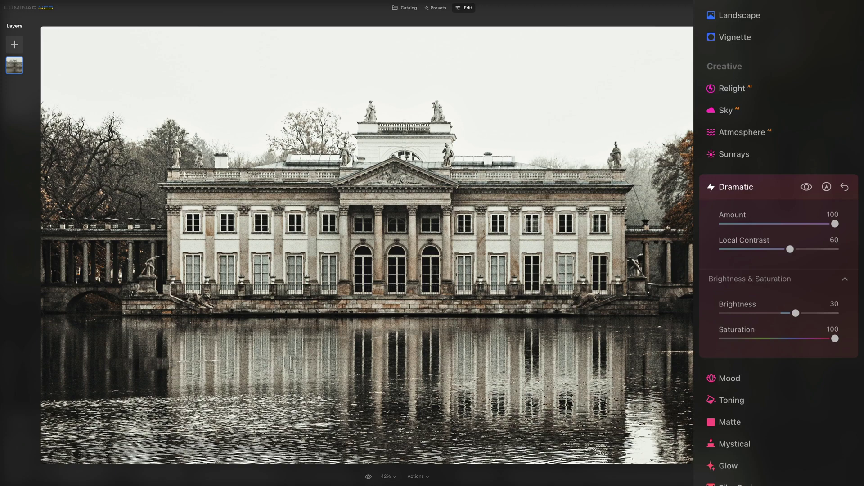
double_click(734, 326)
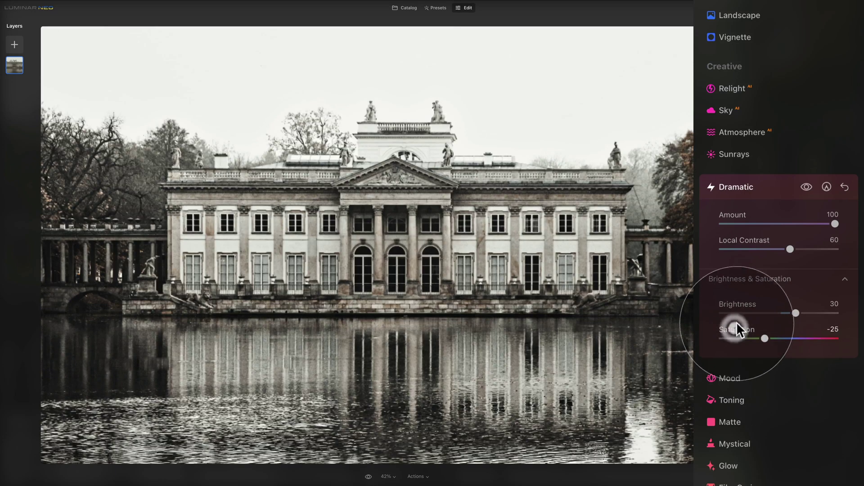
double_click(733, 216)
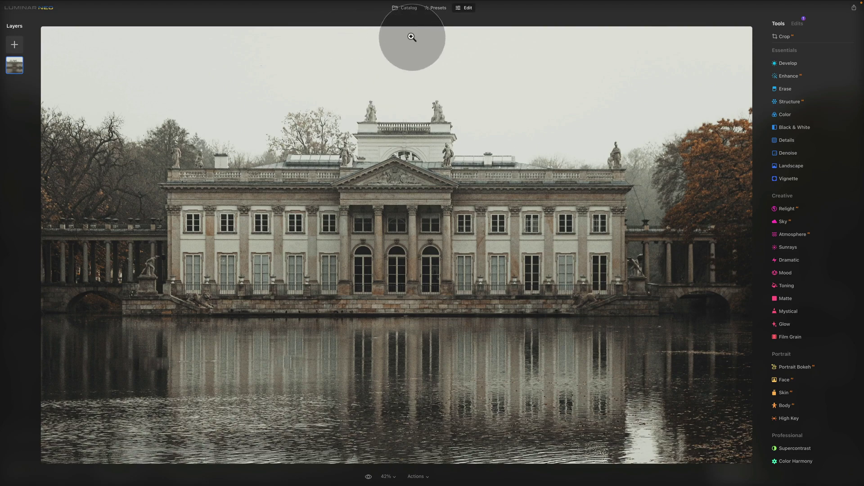
- Pick the abandoned factory interior in the E16 - Dramatic Tool catalog and open it in Edit
click(408, 9)
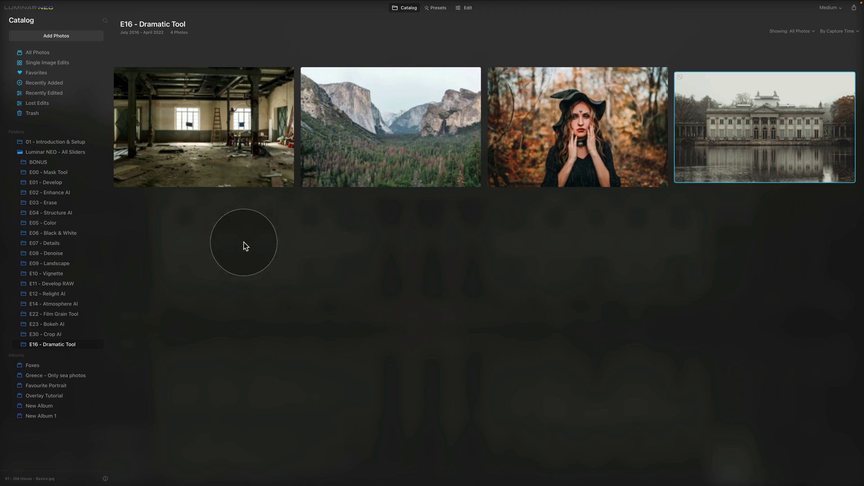
click(225, 162)
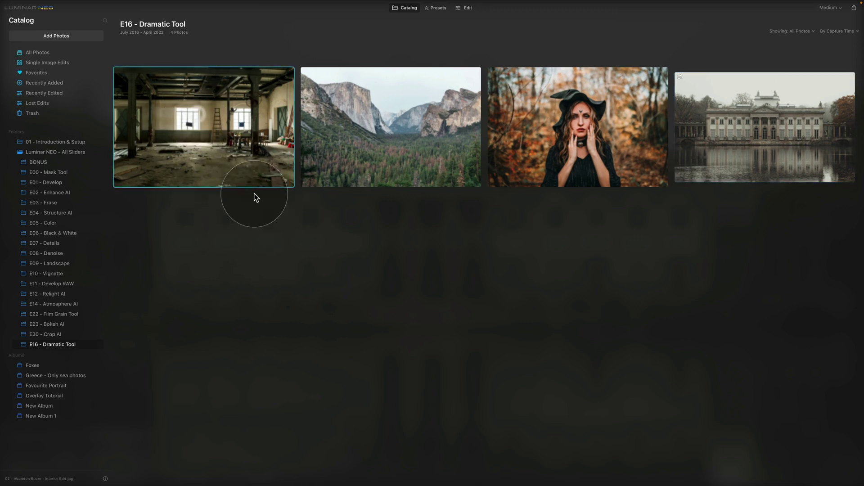
click(466, 9)
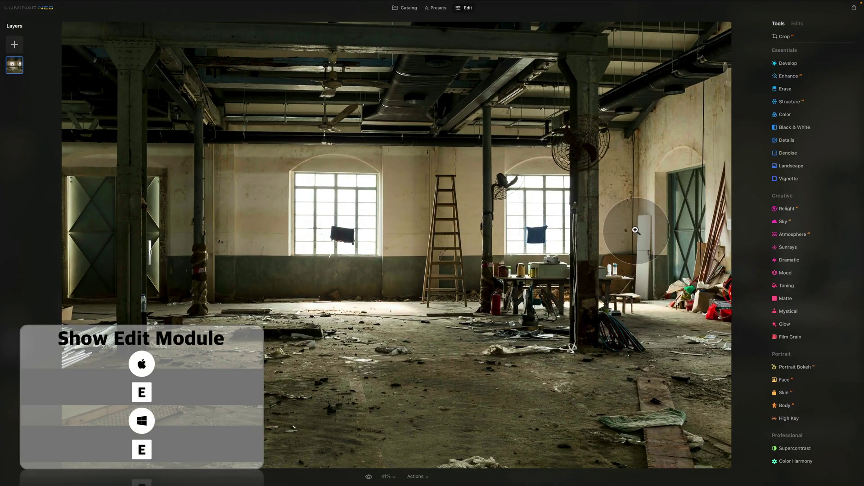
- Give the factory interior a Dramatic look at Amount 85, Brightness -31 and Saturation -49
click(794, 261)
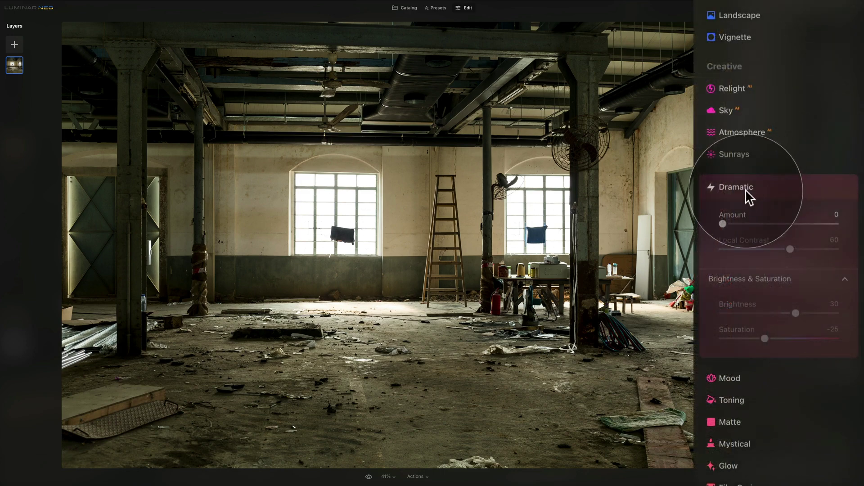
drag(723, 225, 825, 233)
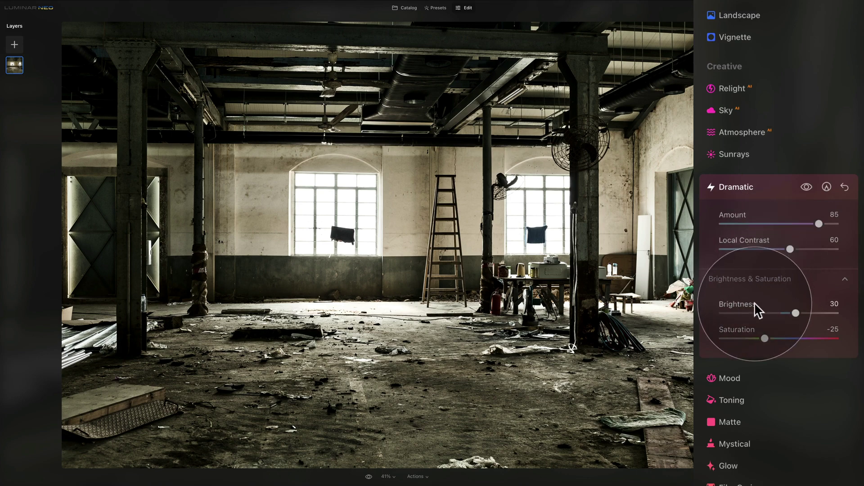
drag(797, 312, 761, 312)
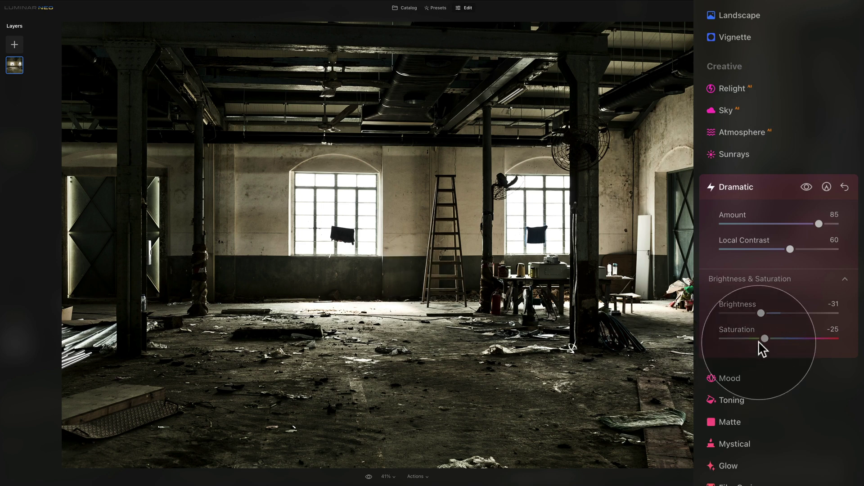
drag(759, 342, 834, 341)
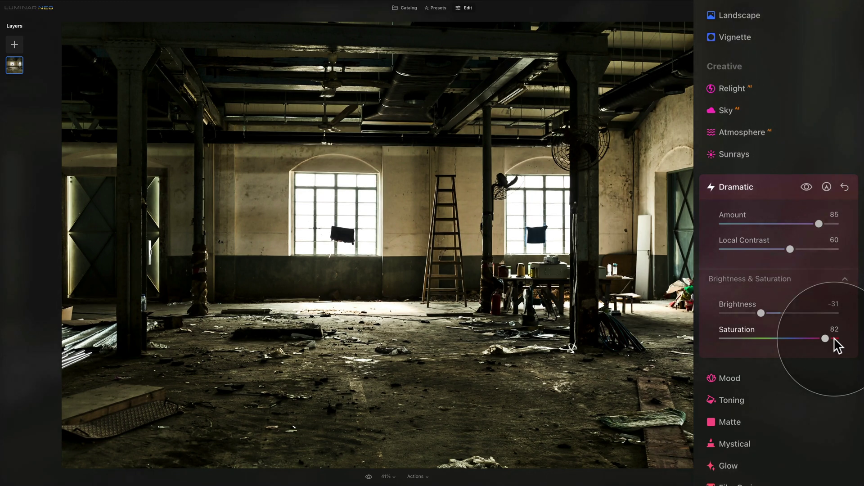
drag(836, 346, 752, 336)
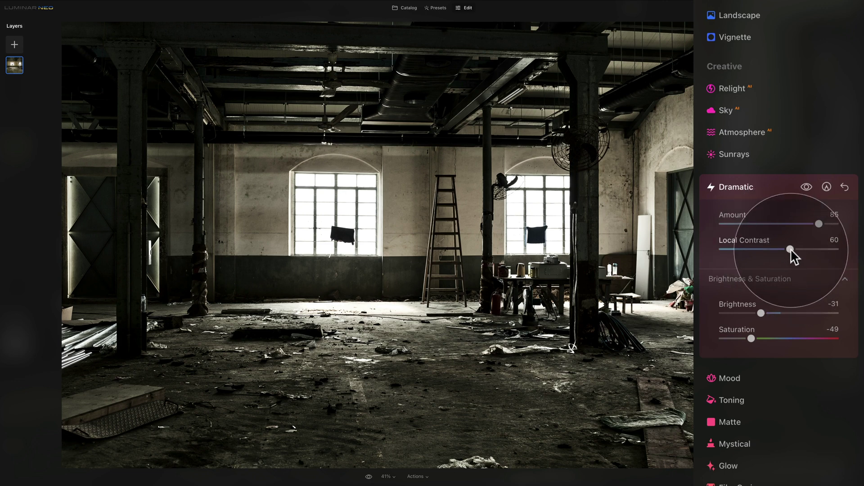
- Compare lower and higher Dramatic Local Contrast on the factory interior, ending with more punch
drag(791, 249, 722, 261)
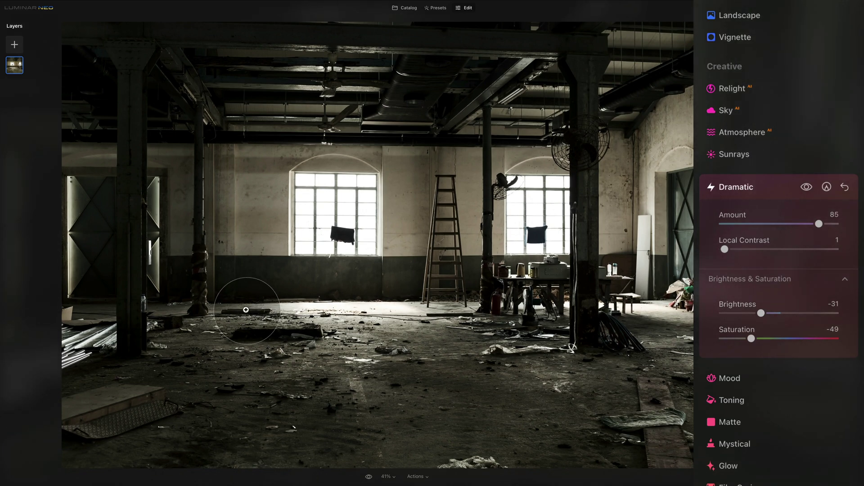
drag(725, 249, 836, 249)
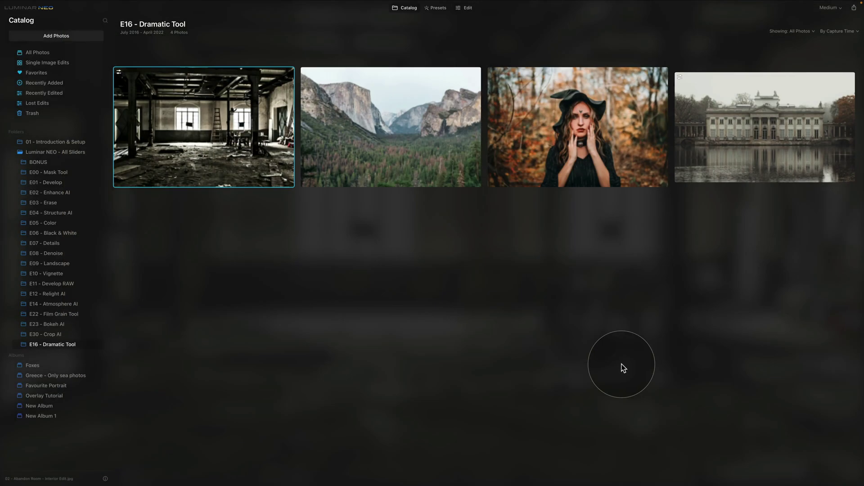
- Select the autumn-forest witch portrait, open it in Edit, and expand the Dramatic tool
click(563, 113)
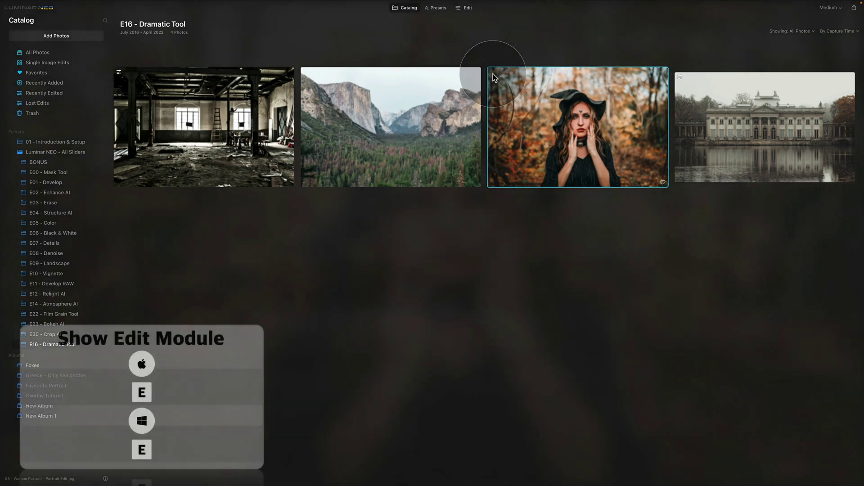
key(e)
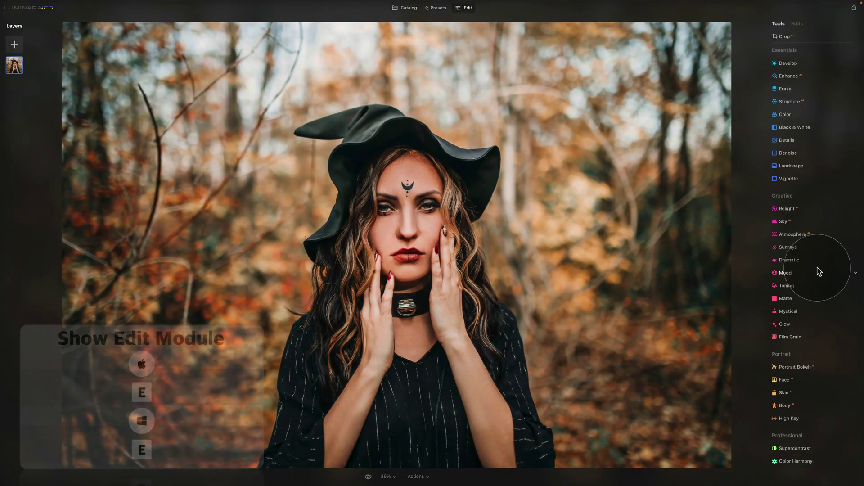
click(820, 262)
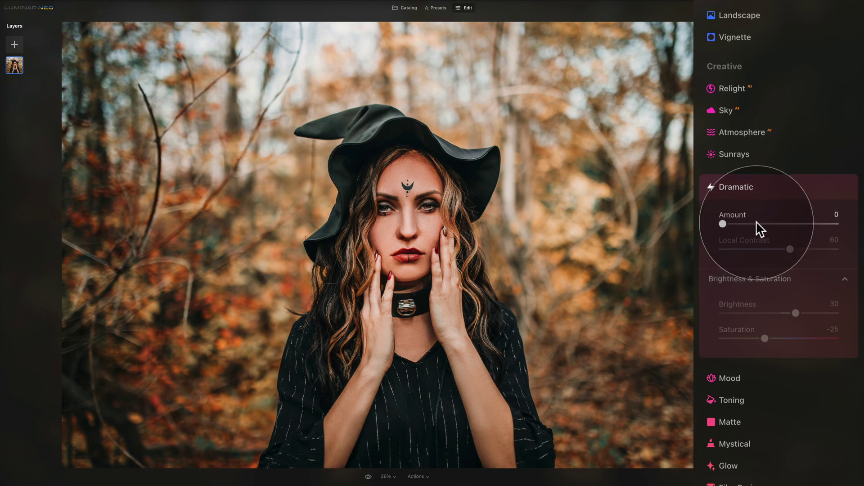
- Set the witch portrait's Dramatic Amount to 73, Brightness to -28 and Saturation to -67
drag(747, 224, 805, 224)
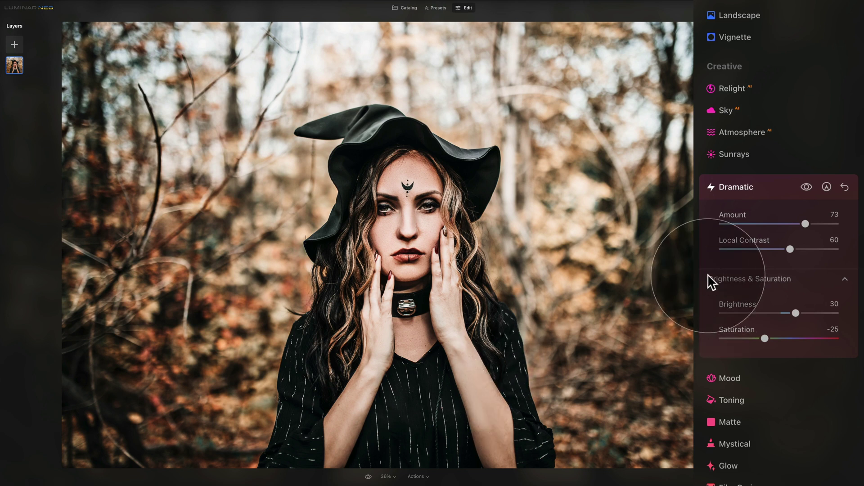
drag(765, 339, 746, 338)
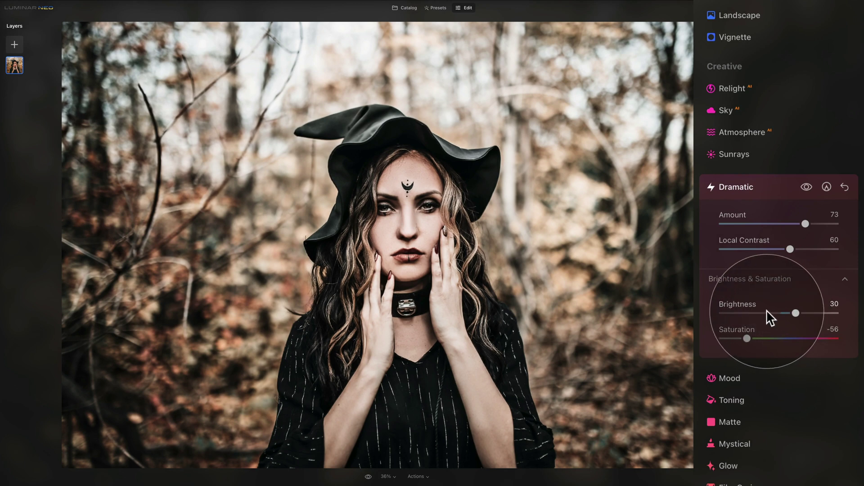
drag(795, 312, 761, 310)
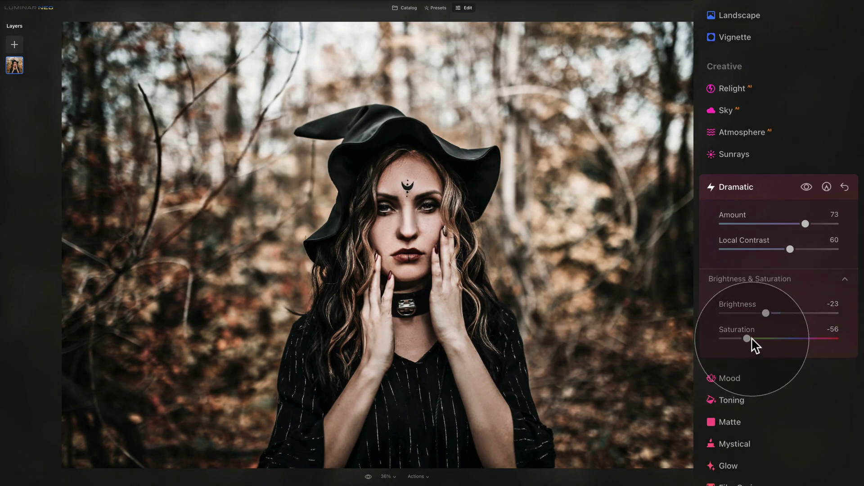
drag(765, 312, 763, 313)
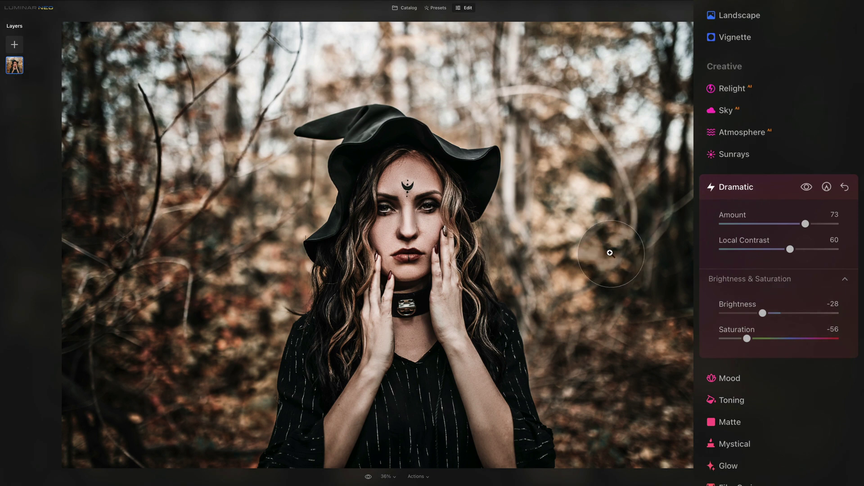
drag(743, 337, 738, 337)
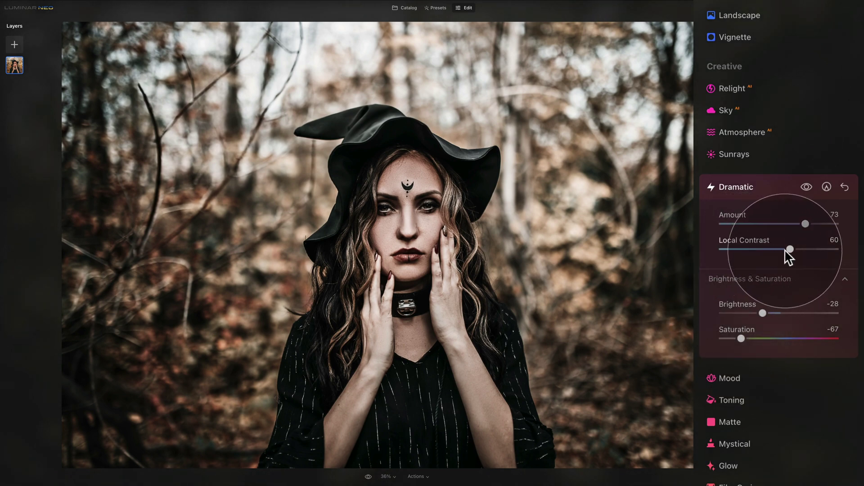
- Lower the witch portrait's Dramatic Local Contrast to 32 to soften the gritty detail
drag(789, 249, 758, 249)
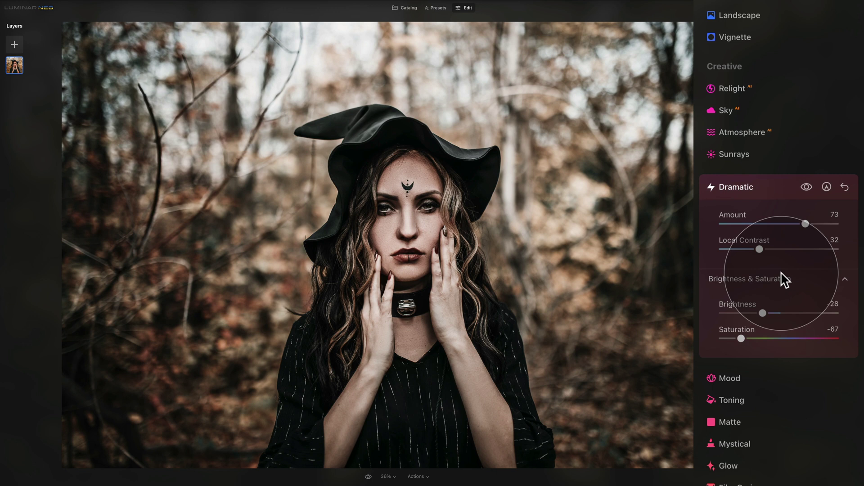
- Apply Atmosphere in Mist mode to the witch portrait: Amount 43, Depth 45, Lightness 40
click(772, 140)
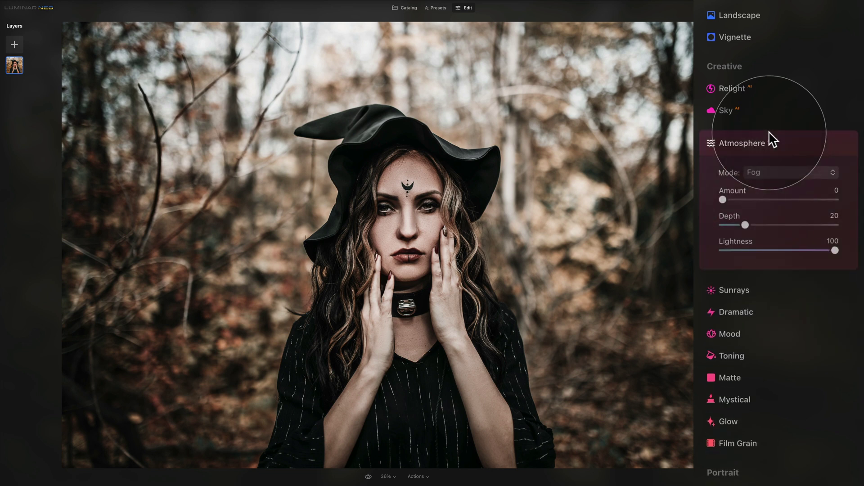
click(786, 171)
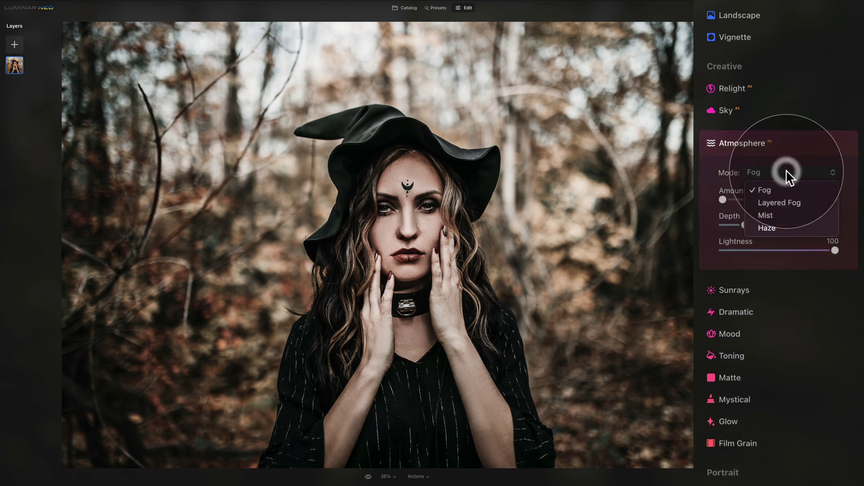
click(780, 216)
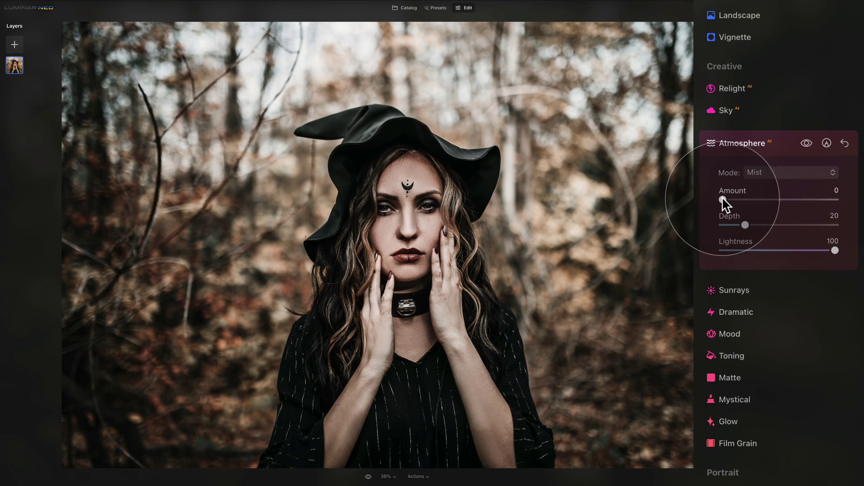
drag(723, 199, 771, 204)
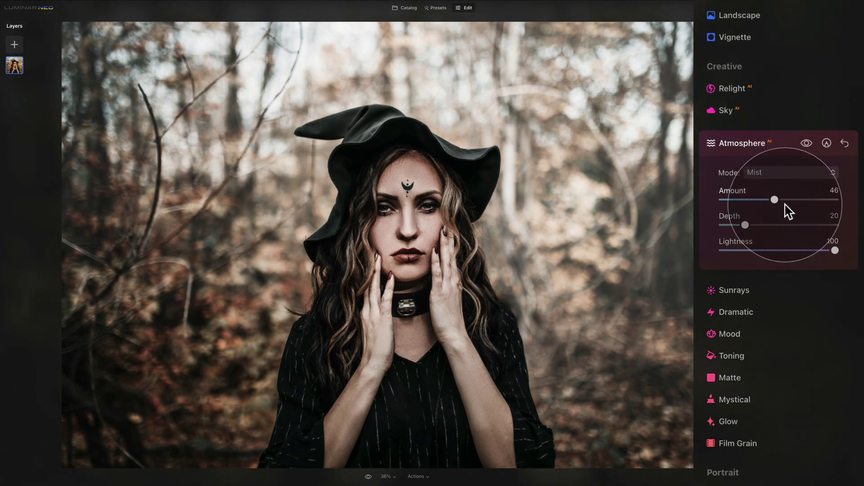
drag(785, 208, 787, 207)
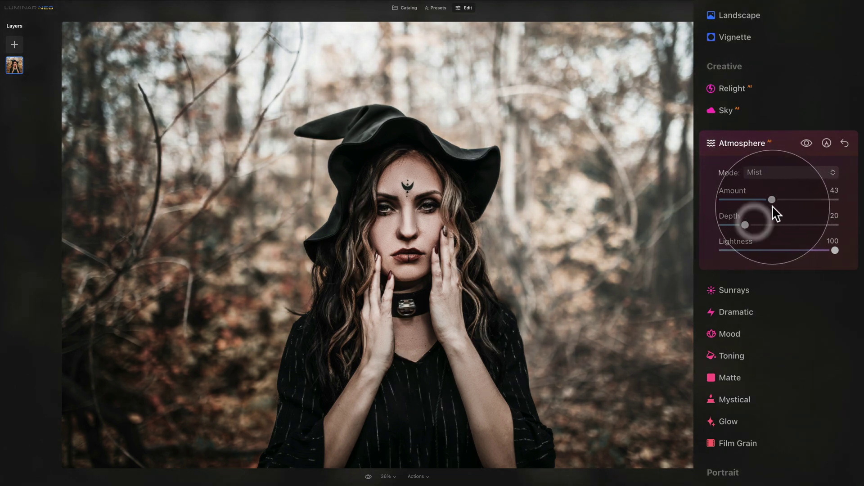
drag(746, 224, 777, 225)
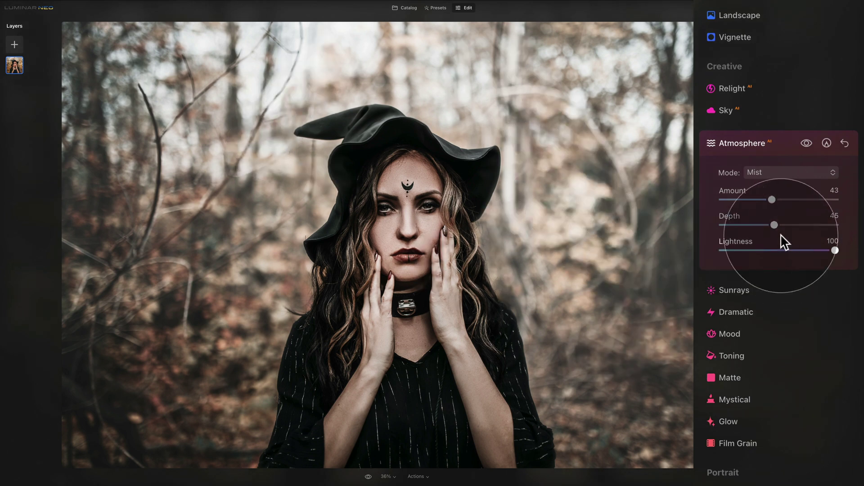
click(833, 250)
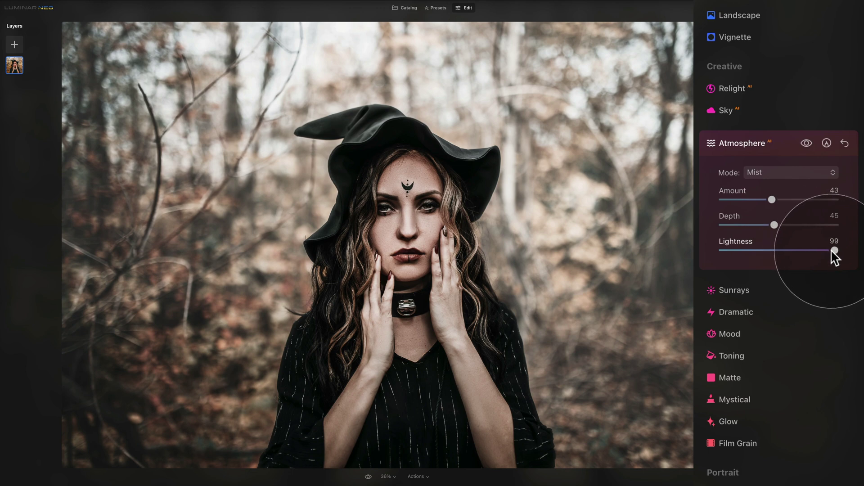
drag(831, 251, 764, 259)
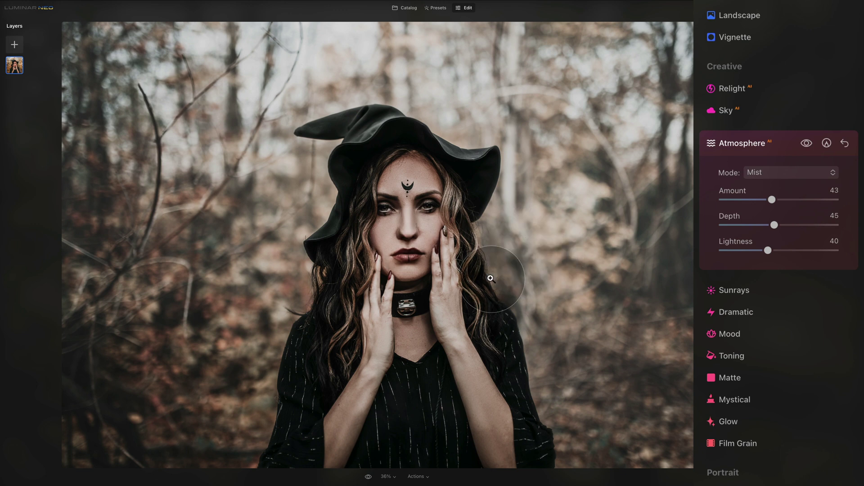
click(369, 477)
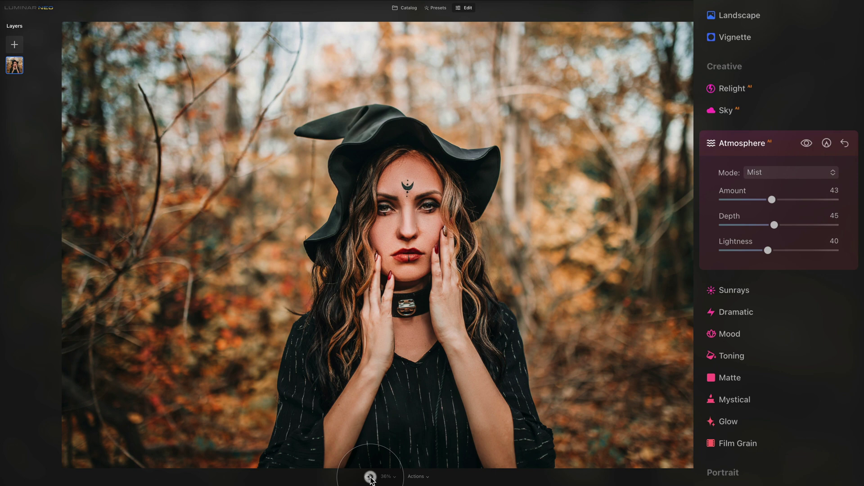
click(369, 476)
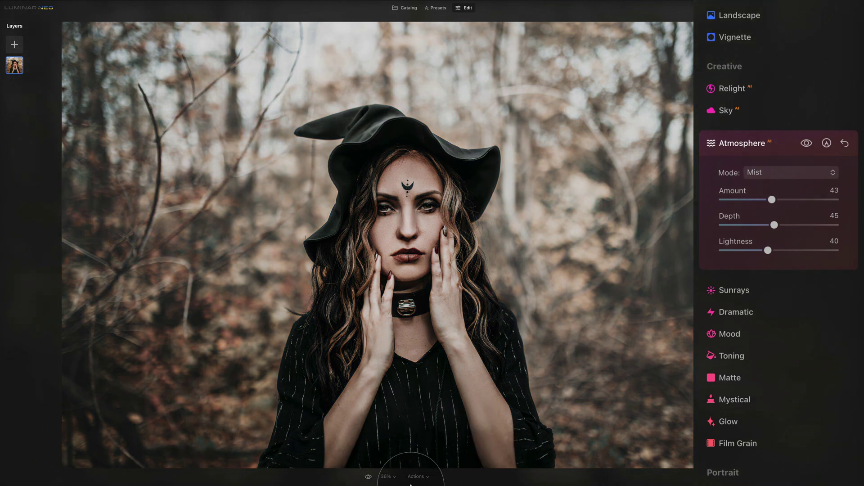
click(368, 476)
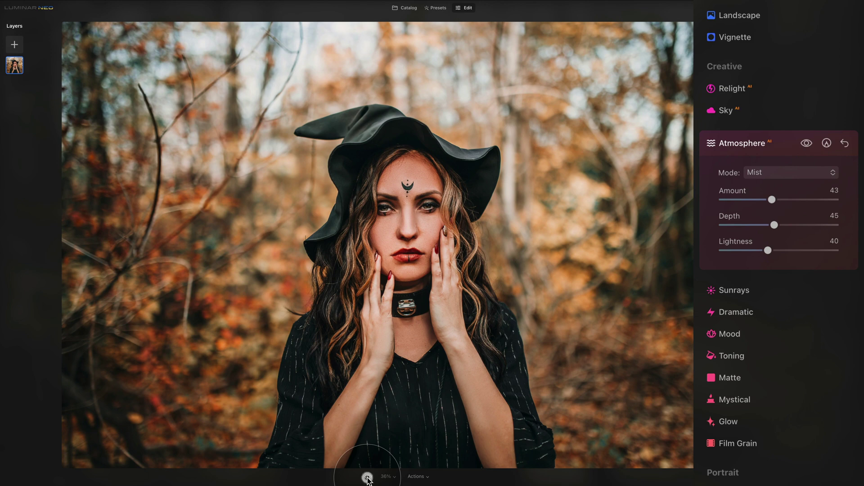
click(368, 477)
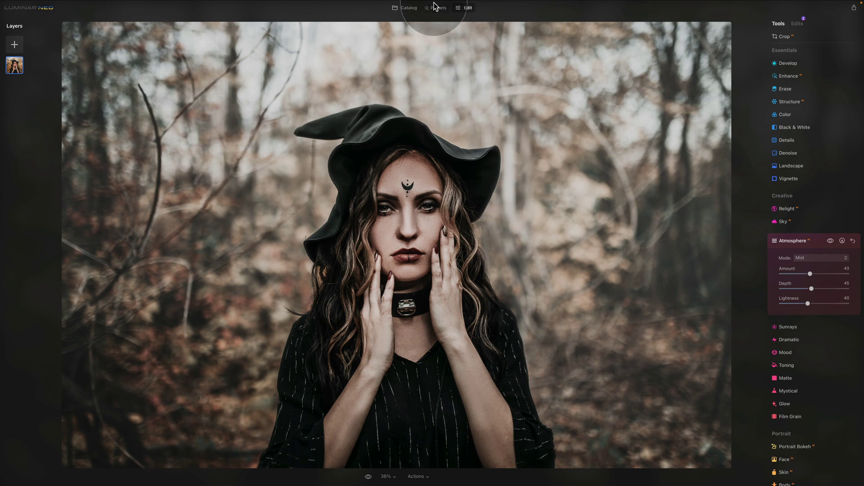
- Return to the Catalog and open the Yosemite valley photo in the Edit view
click(399, 9)
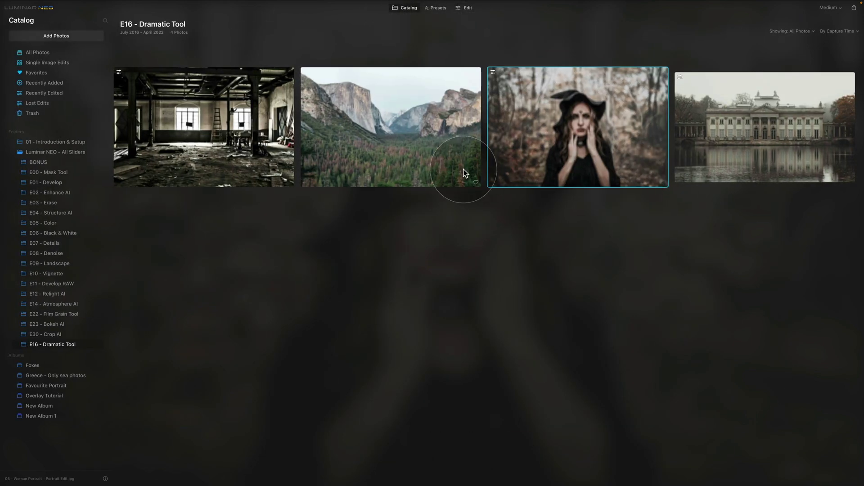
click(386, 130)
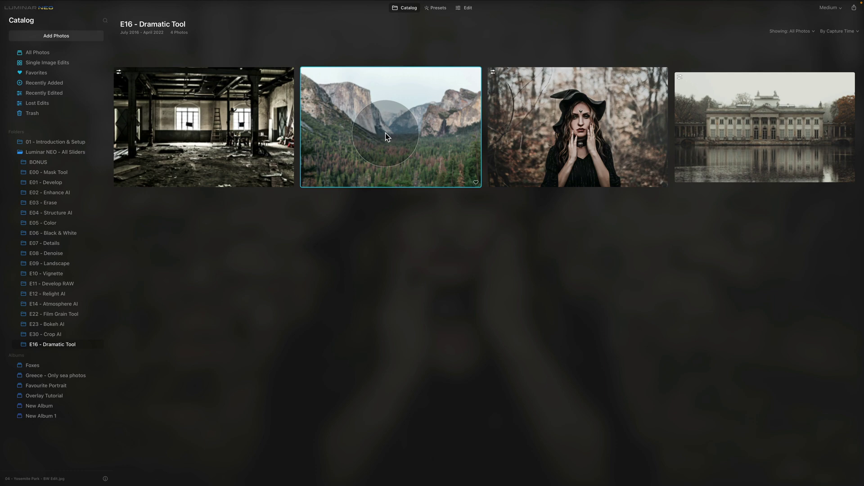
key(e)
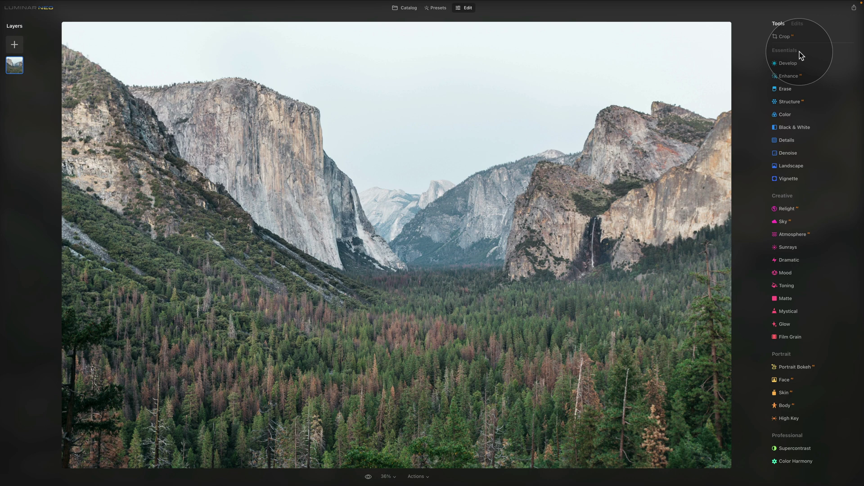
- Convert the Yosemite photo with the Black & White tool, leaving colour luminance values at 0
click(811, 130)
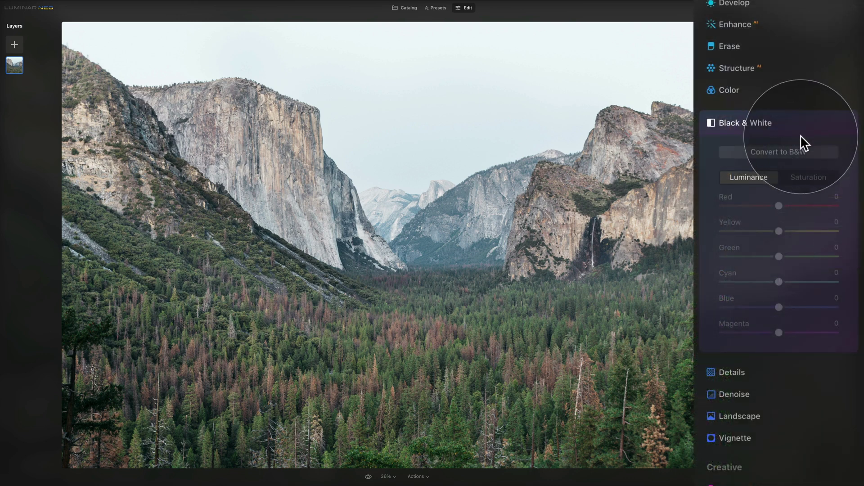
click(820, 156)
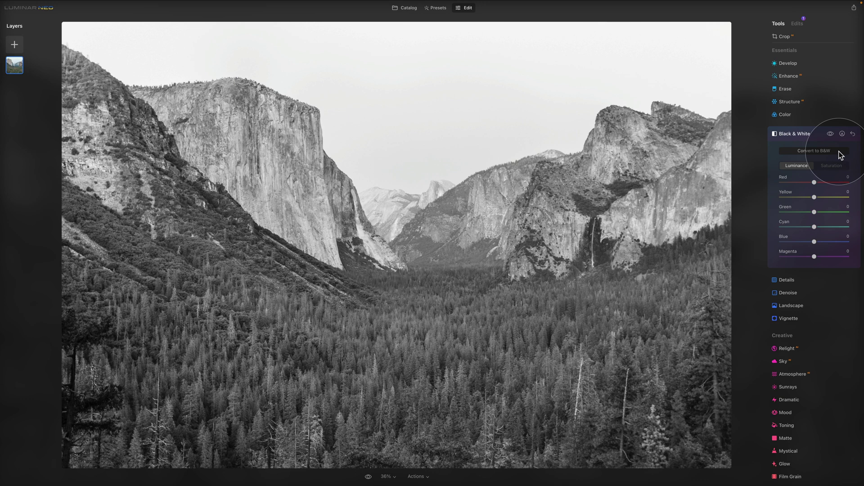
click(814, 133)
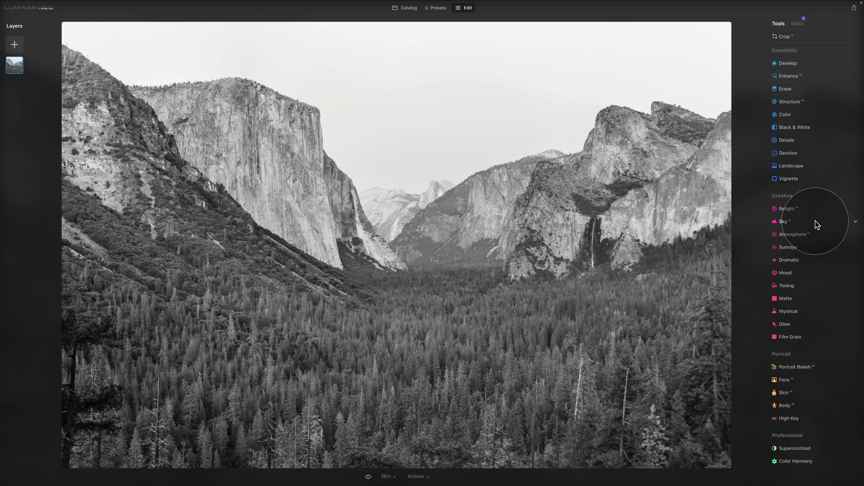
- Set Dramatic to Amount 78, Local Contrast 57 and Brightness -75
click(801, 261)
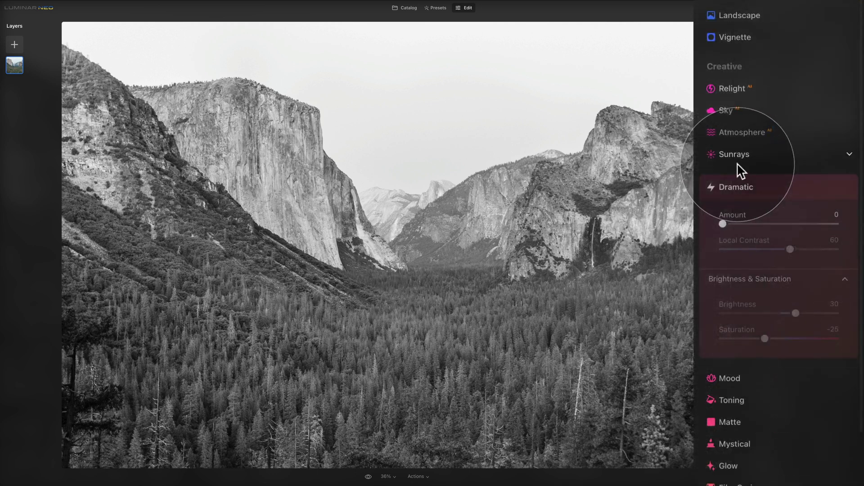
drag(723, 170, 820, 179)
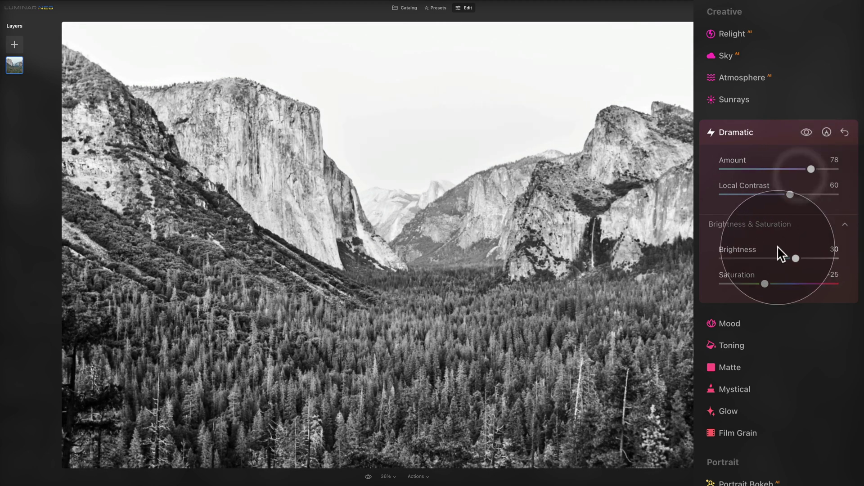
drag(796, 258, 751, 258)
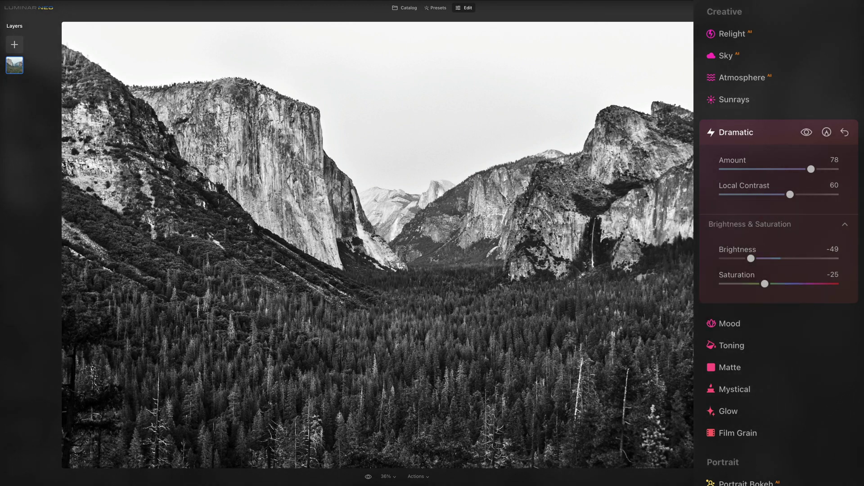
mouse_move(790, 194)
mouse_down()
mouse_move(769, 195)
mouse_move(815, 201)
mouse_move(779, 208)
mouse_move(786, 205)
mouse_up()
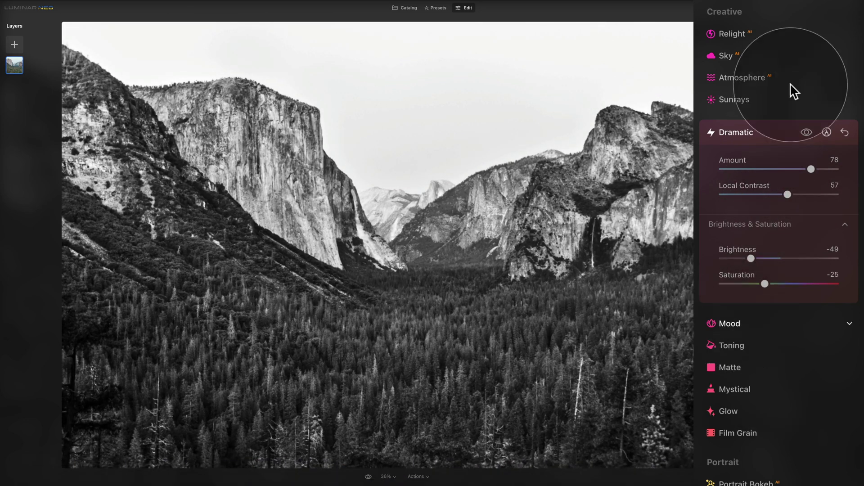
drag(750, 259, 734, 258)
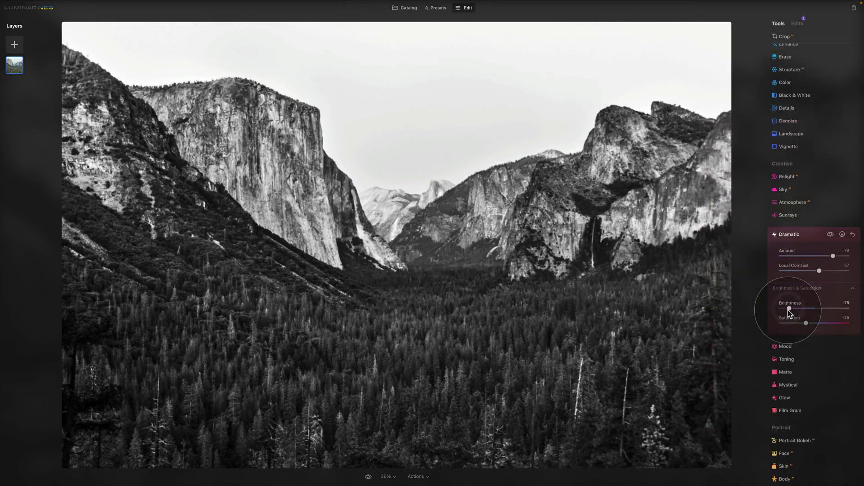
scroll(777, 269, up, 2)
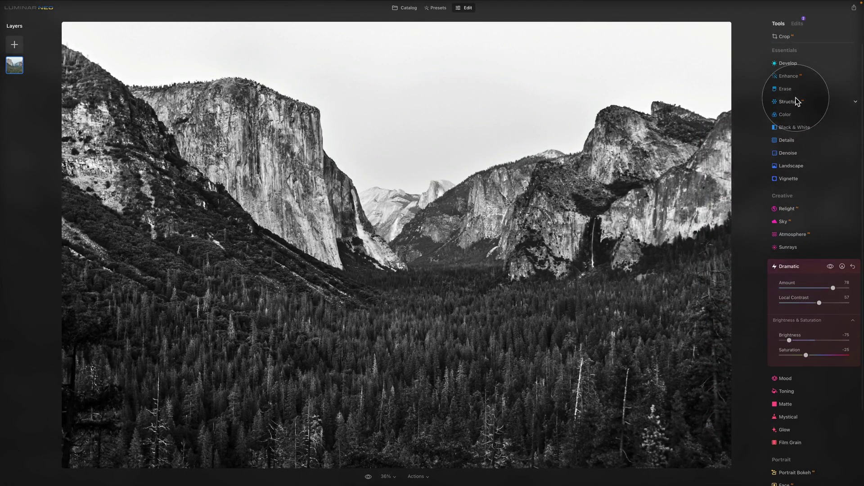
- Raise Develop Exposure to 1.23 and hide it behind an inverted Paint Mask
click(795, 65)
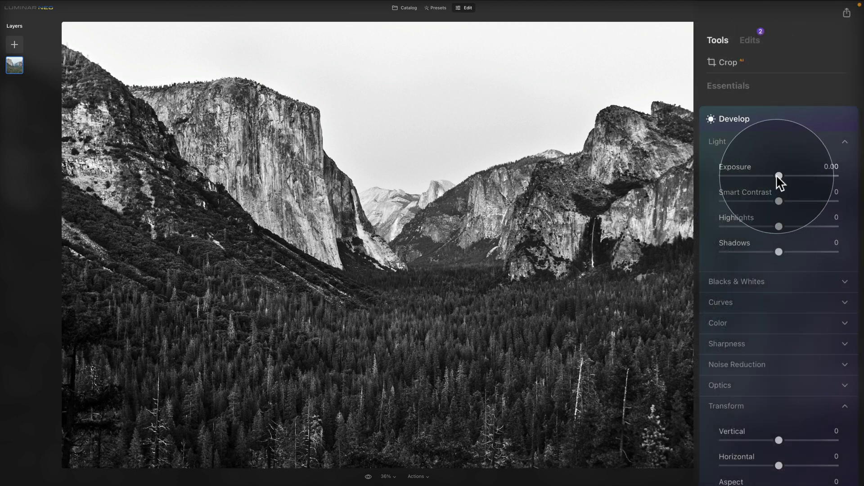
drag(779, 173, 792, 176)
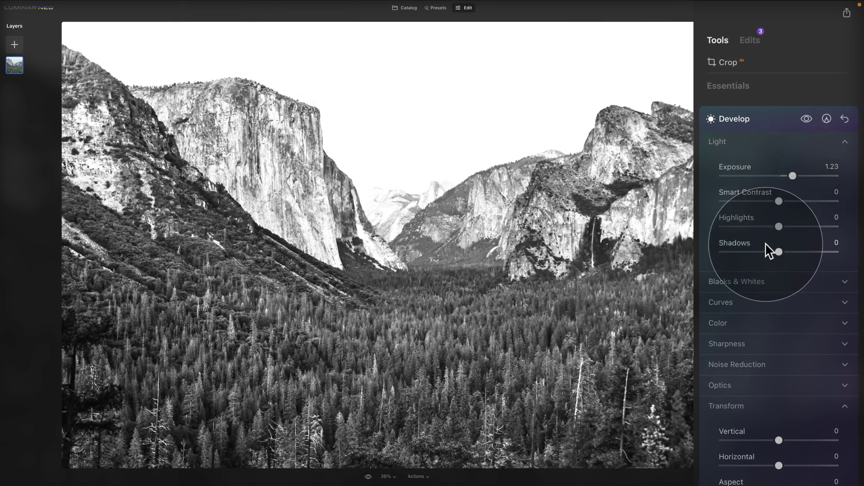
click(827, 119)
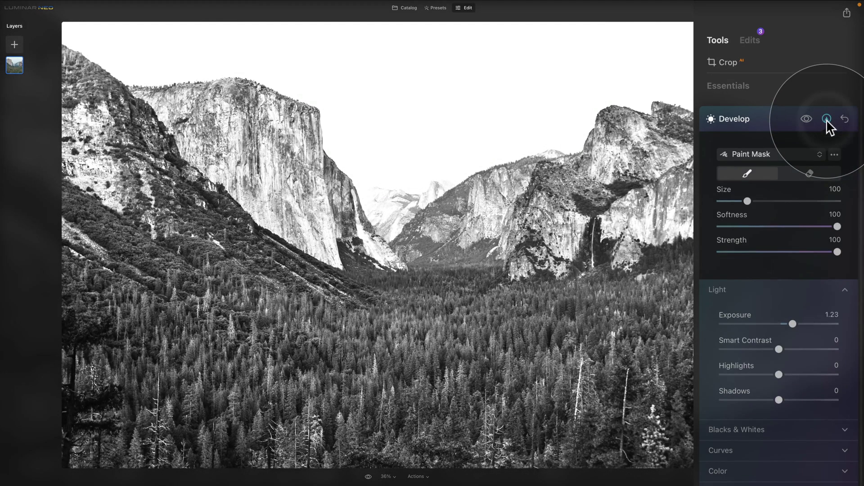
click(836, 156)
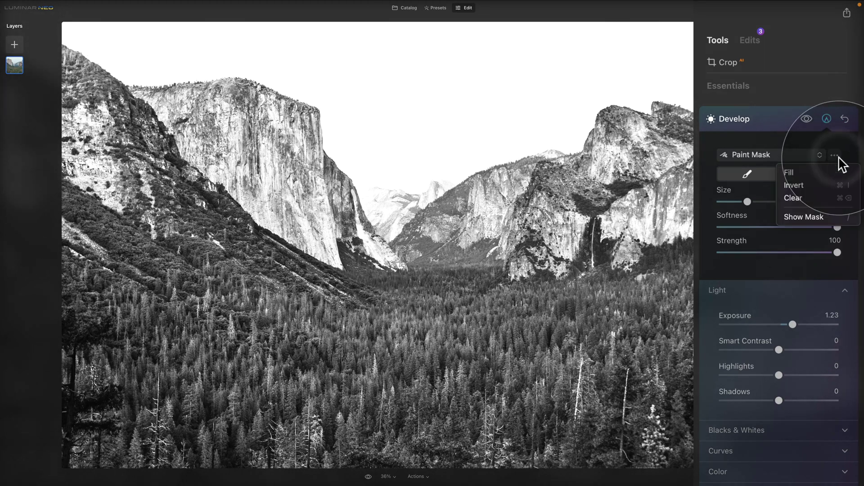
click(827, 186)
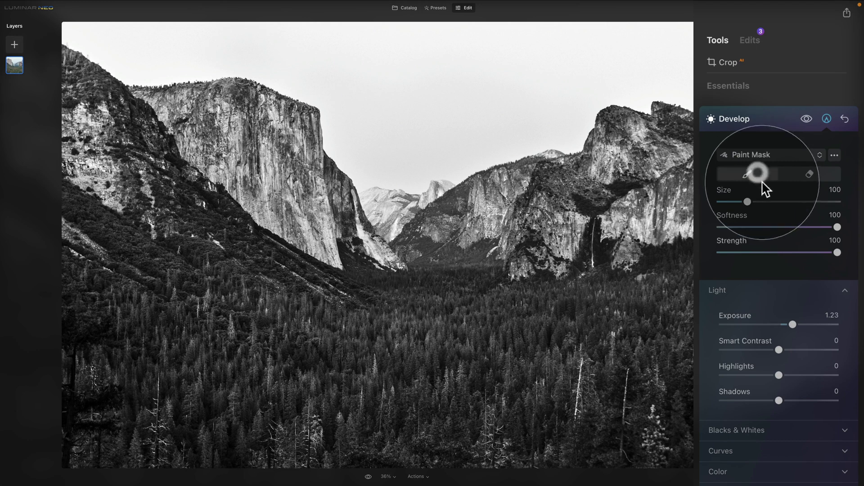
- Set the mask brush to Size 213 and Strength 51
drag(748, 203, 754, 202)
click(770, 252)
drag(769, 253, 780, 252)
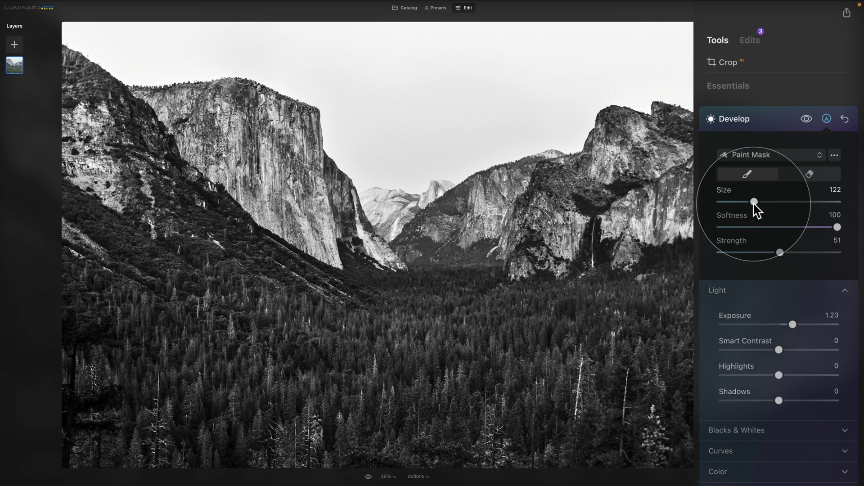
drag(754, 202, 781, 201)
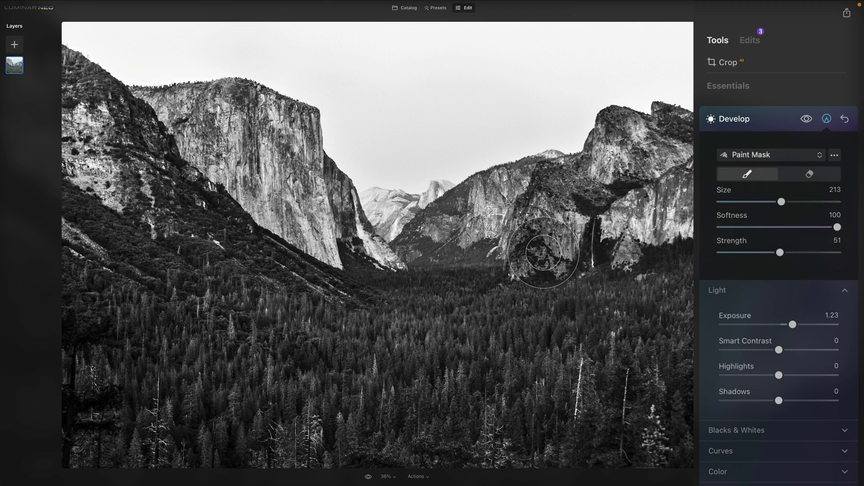
- Paint the exposure boost over the right and left granite cliffs
mouse_move(509, 224)
mouse_down()
mouse_move(486, 213)
mouse_move(531, 228)
mouse_move(653, 200)
mouse_up()
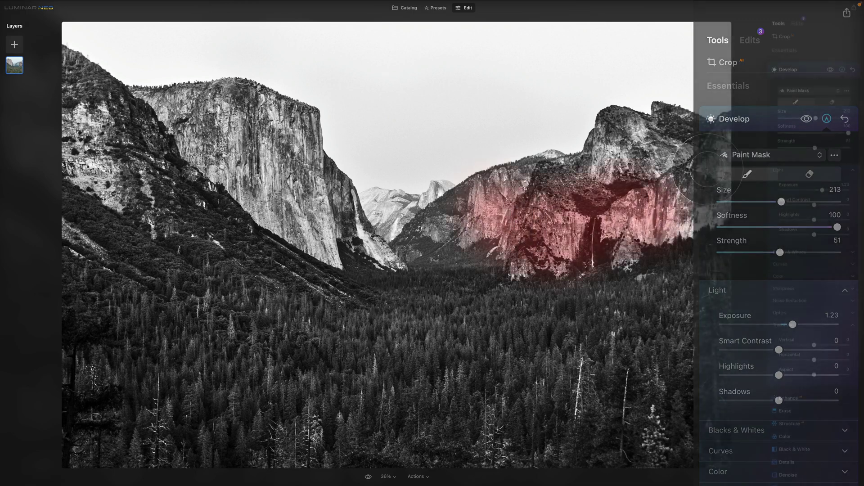
mouse_move(707, 169)
mouse_down()
mouse_move(691, 134)
mouse_move(622, 133)
mouse_move(628, 173)
mouse_up()
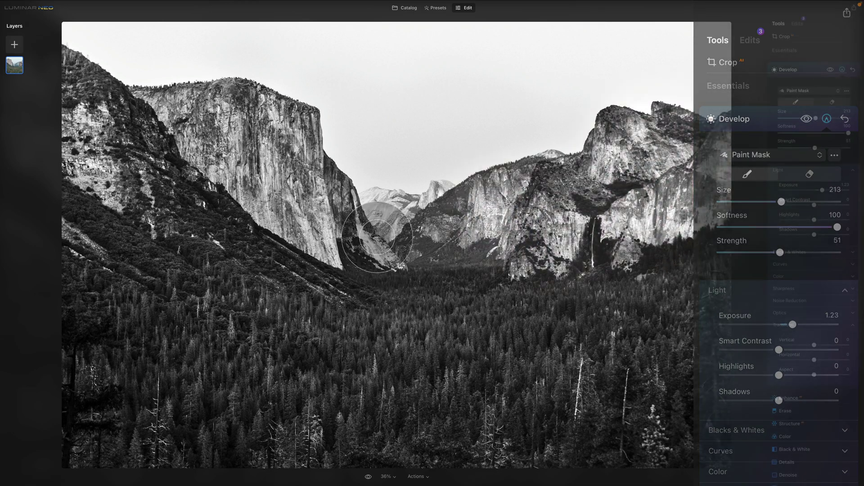
mouse_move(238, 132)
mouse_down()
mouse_move(327, 217)
mouse_move(195, 121)
mouse_move(279, 151)
mouse_move(146, 224)
mouse_up()
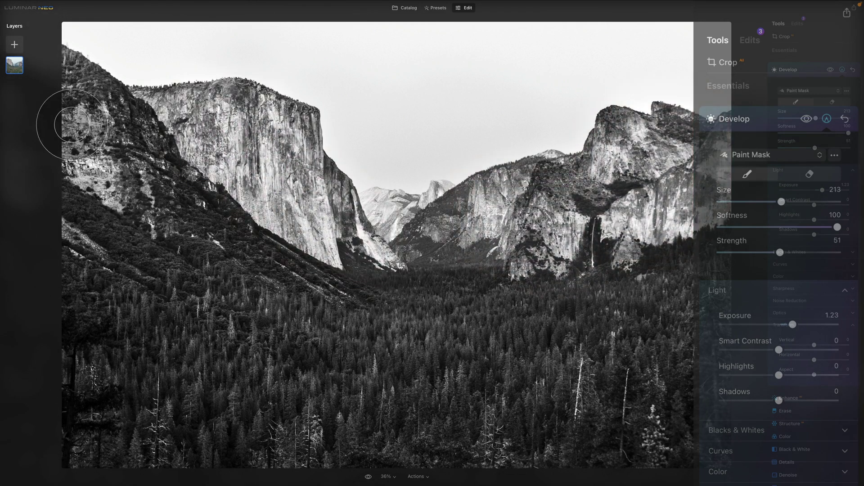
mouse_move(72, 124)
mouse_down()
mouse_move(131, 195)
mouse_move(121, 179)
mouse_move(391, 372)
mouse_move(472, 413)
mouse_up()
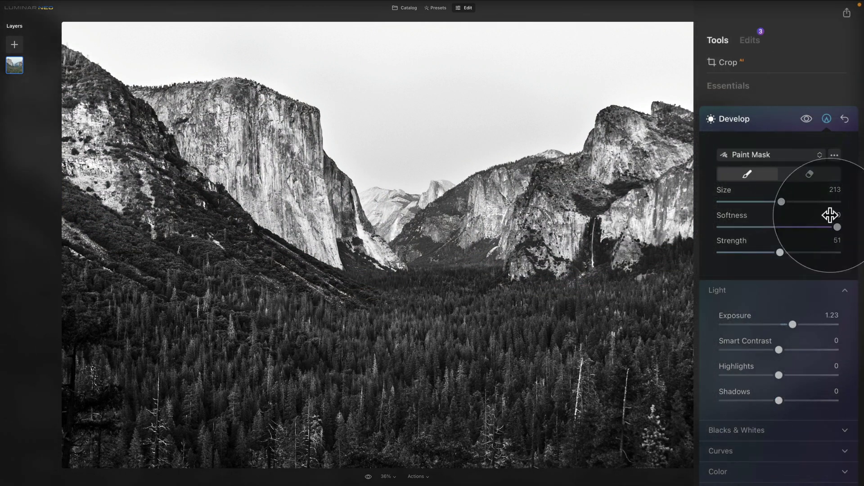
- Lower brush Strength to 38 and brush the boost across a band of forest
drag(779, 252, 761, 251)
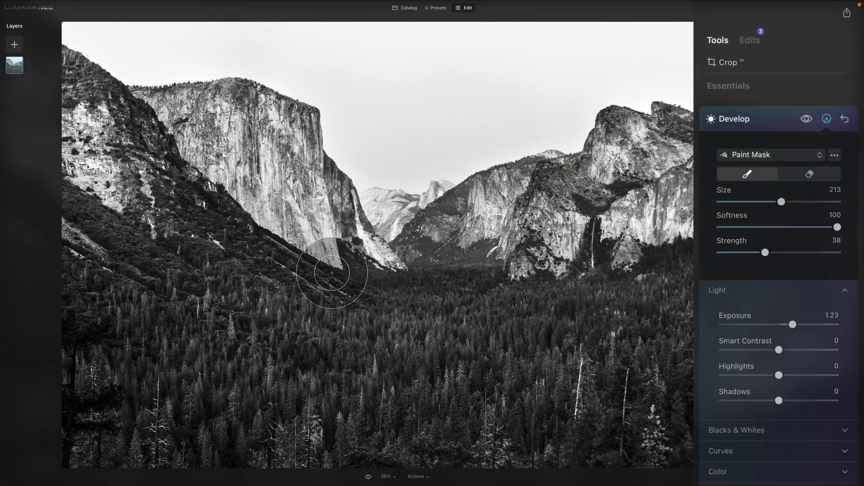
click(253, 303)
mouse_move(344, 335)
mouse_down()
mouse_move(615, 309)
mouse_move(602, 320)
mouse_move(671, 299)
mouse_up()
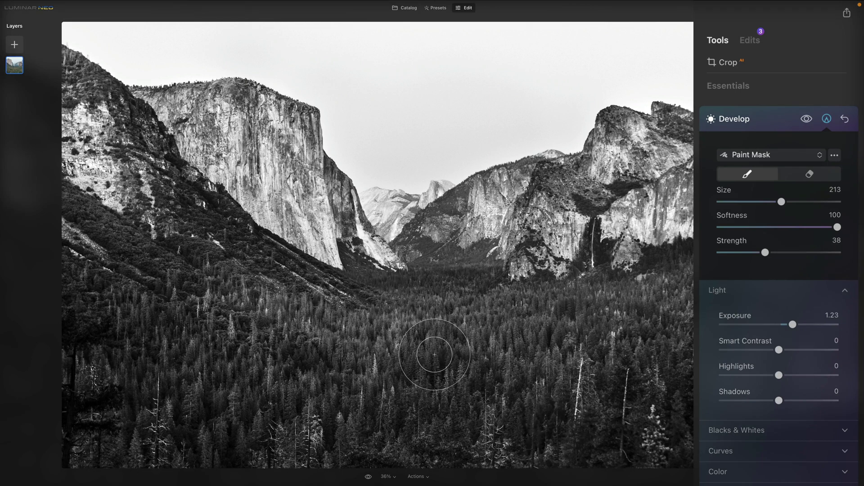
- Brush one more central forest spot, compare with the original, then collapse Develop
click(421, 329)
click(369, 477)
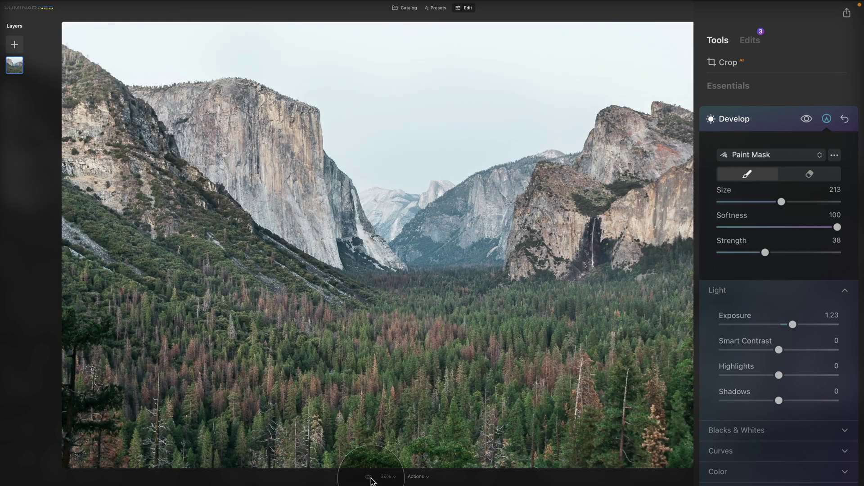
click(370, 478)
click(370, 477)
click(369, 477)
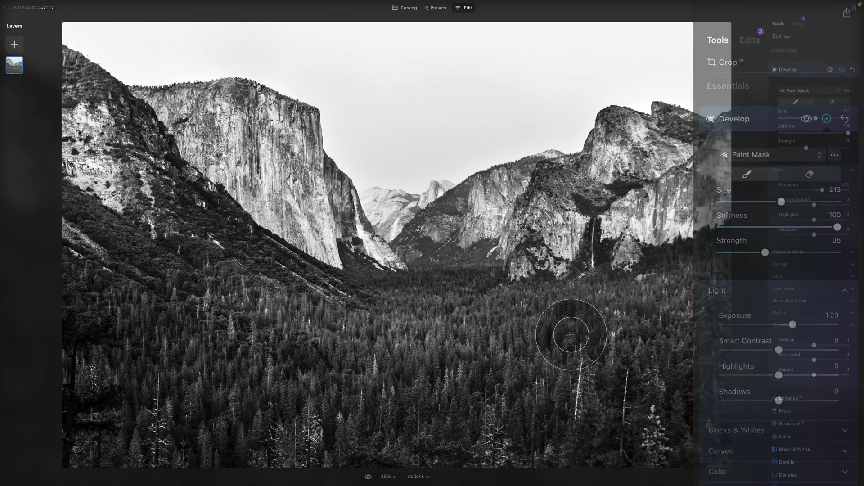
click(813, 69)
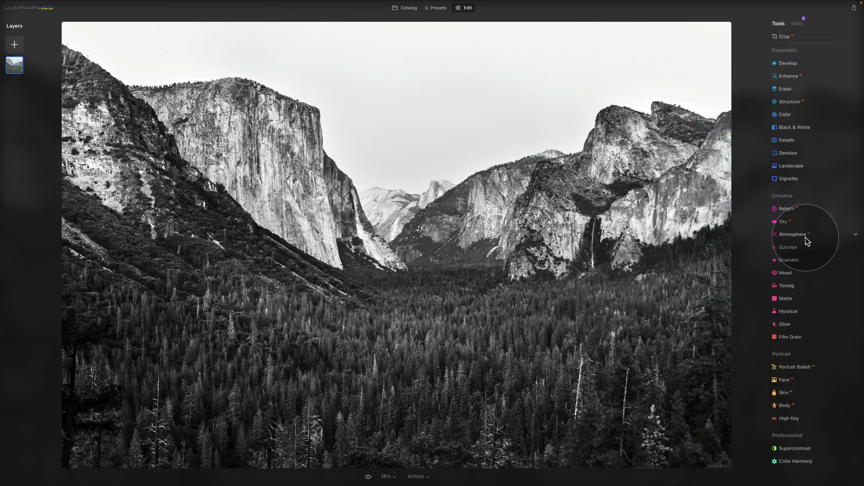
- Expand the Dramatic tool in the Creative section of the Tools panel
click(801, 261)
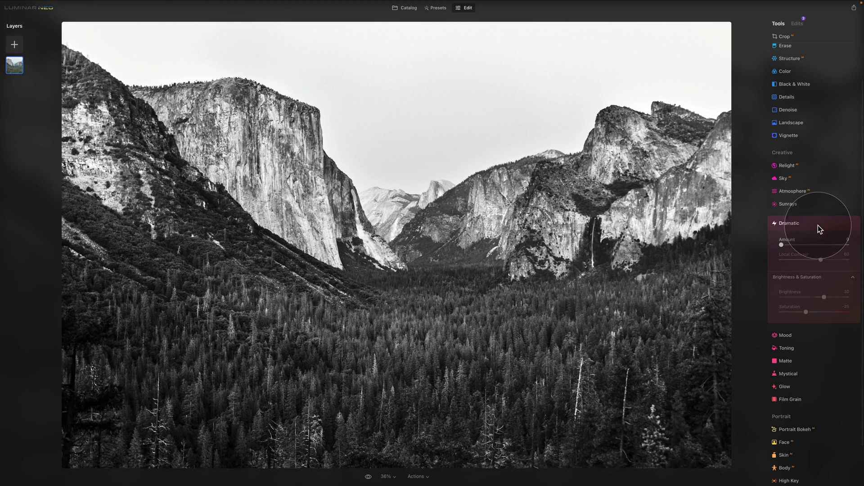